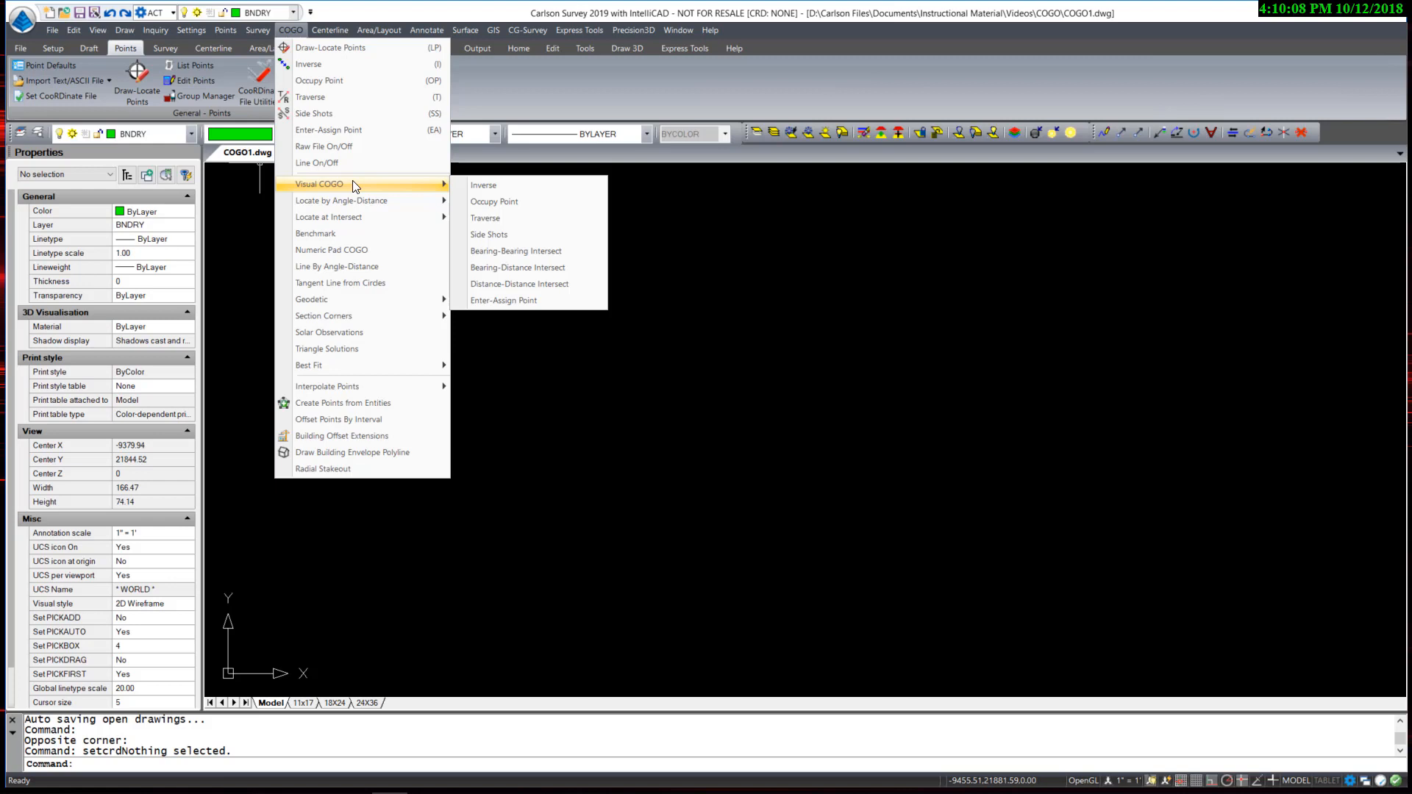
# Create a new coordinate file named COGO1.crd in the COGO folder and make it current
pyautogui.click(596, 462)
pyautogui.click(647, 418)
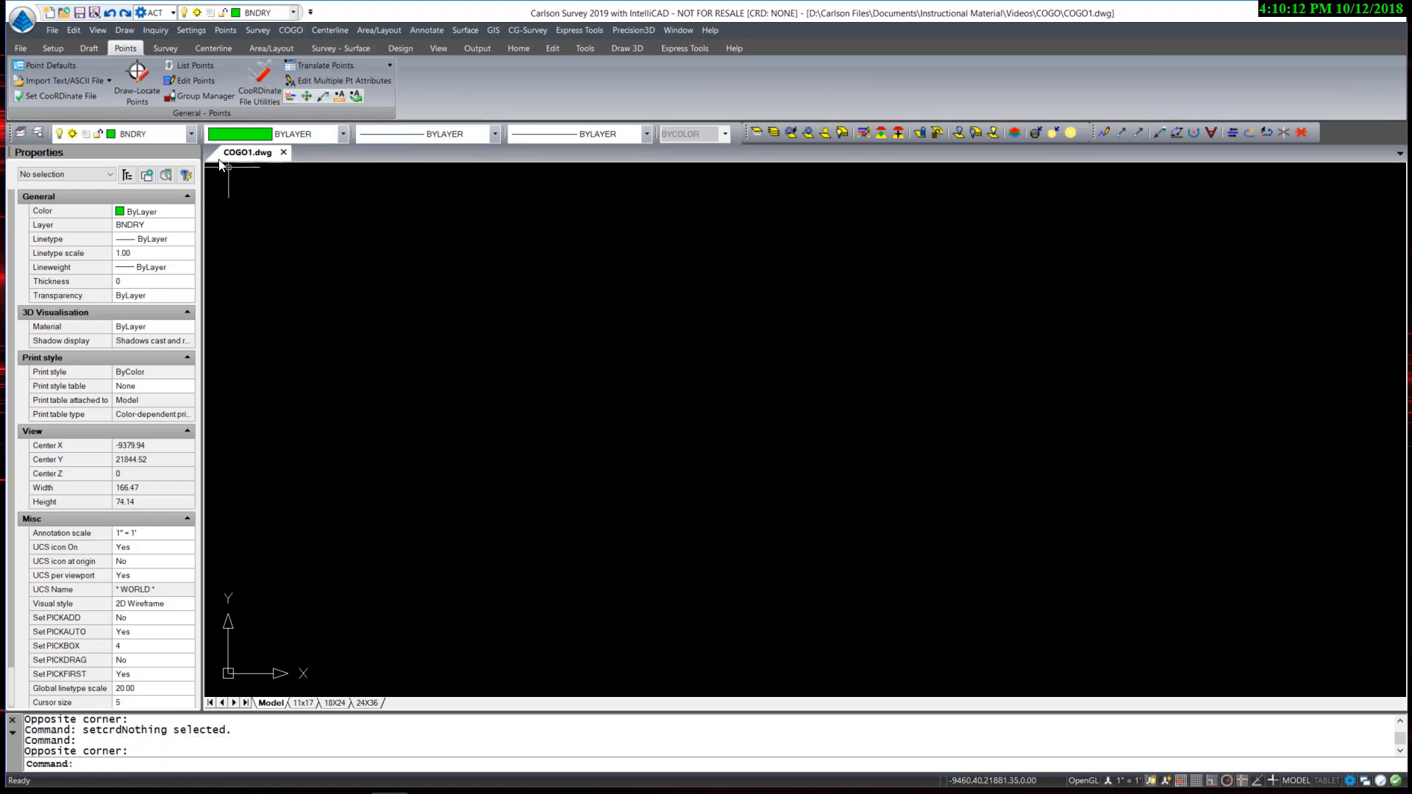
pyautogui.click(78, 96)
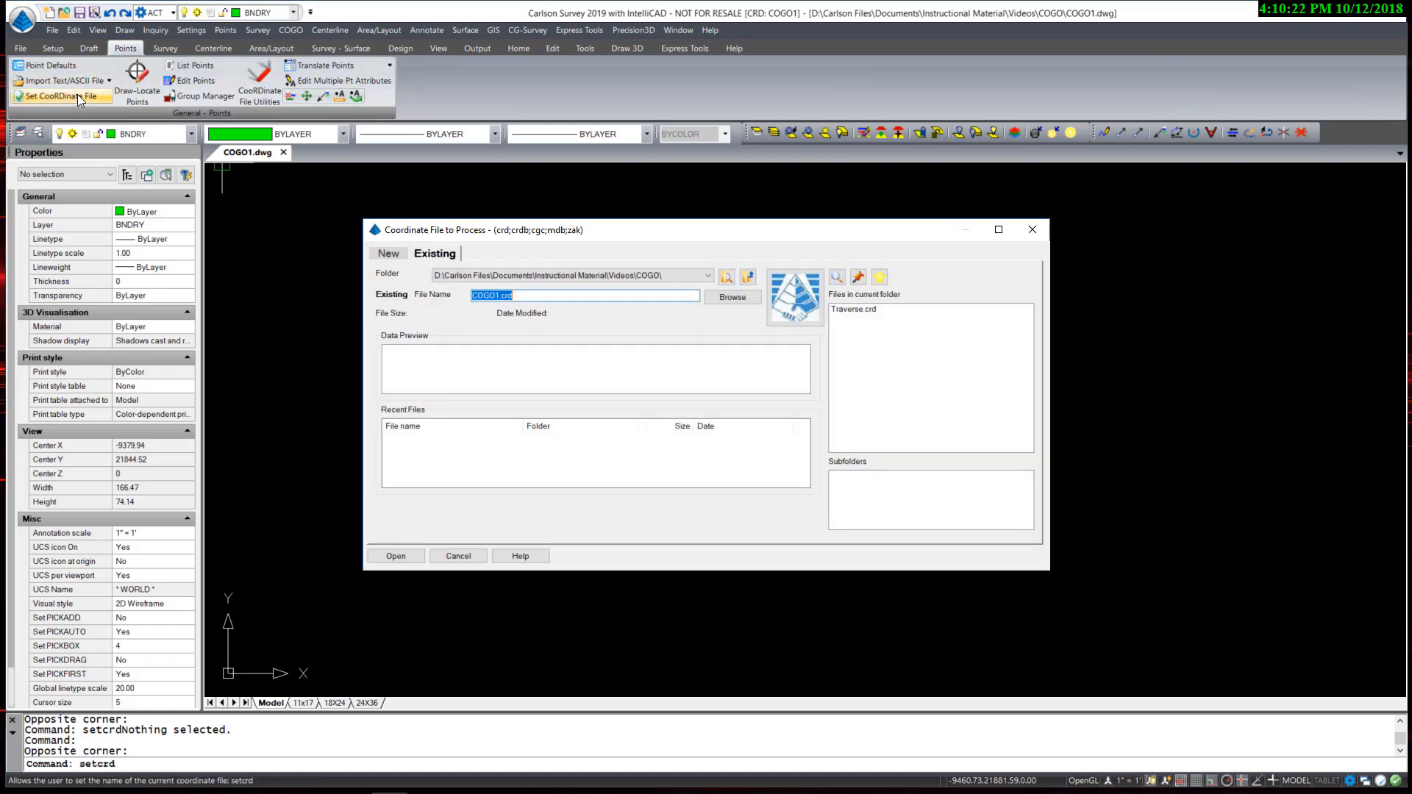
pyautogui.click(389, 253)
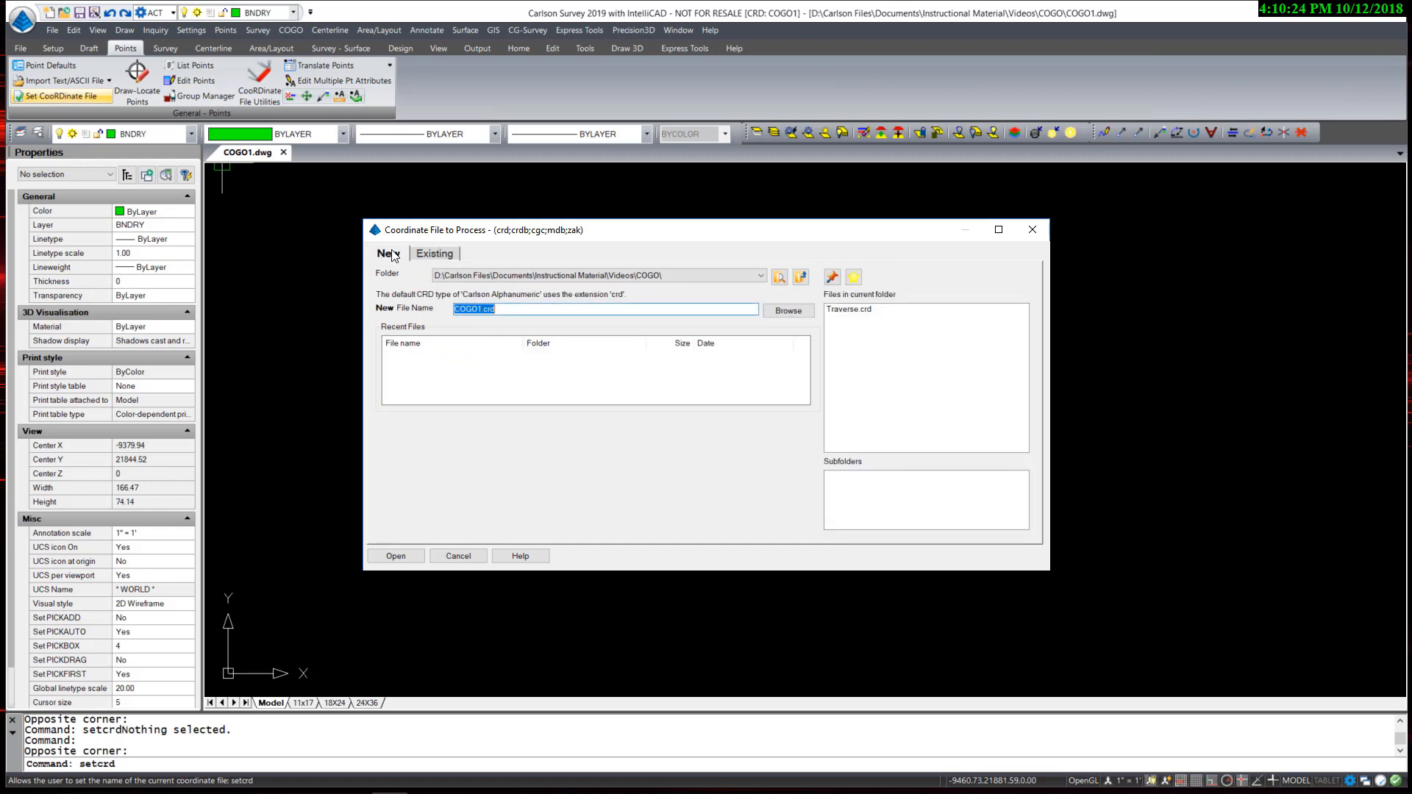
pyautogui.click(415, 558)
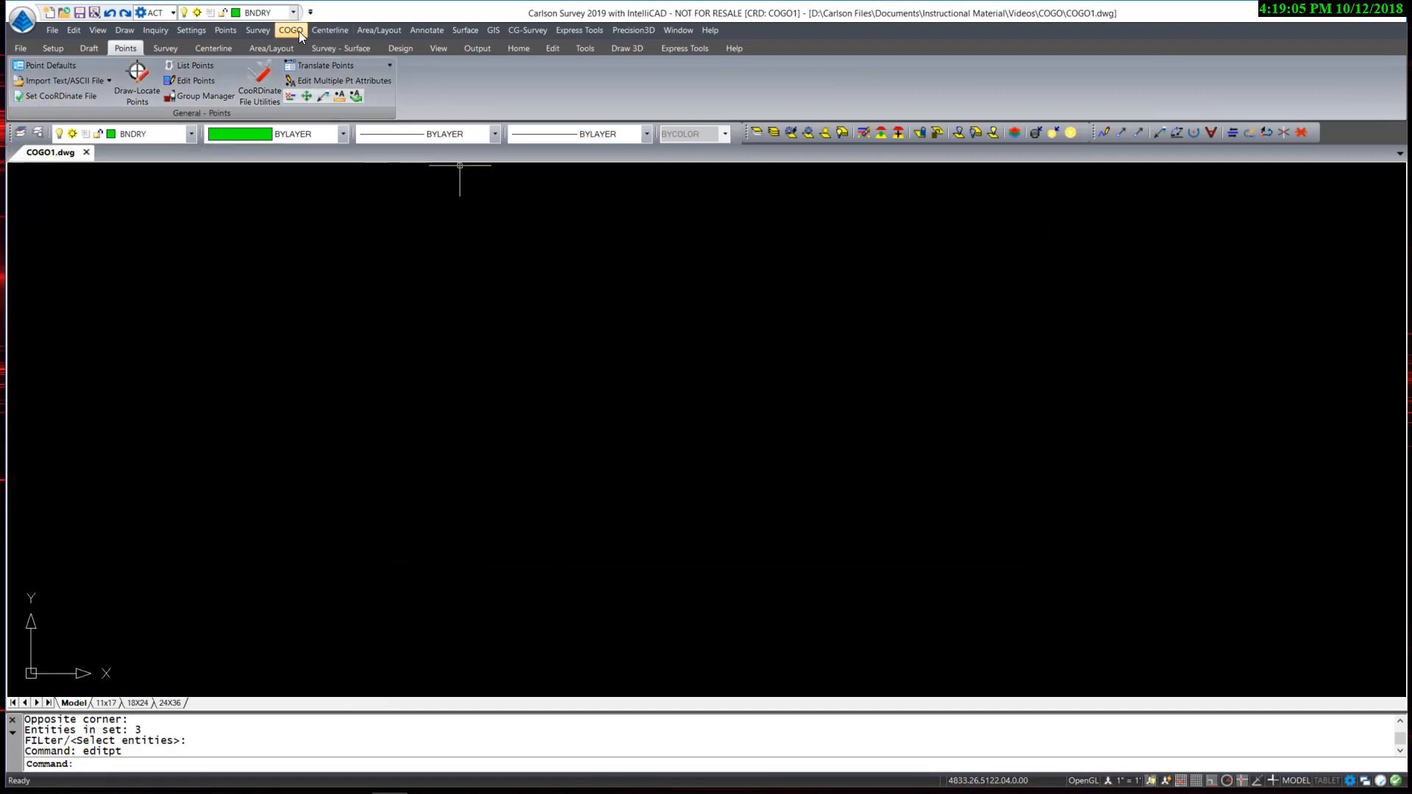
# With Visual COGO's Enter-Assign Point, store point 1 at northing 5000, easting 5000 with the description COR
pyautogui.click(298, 30)
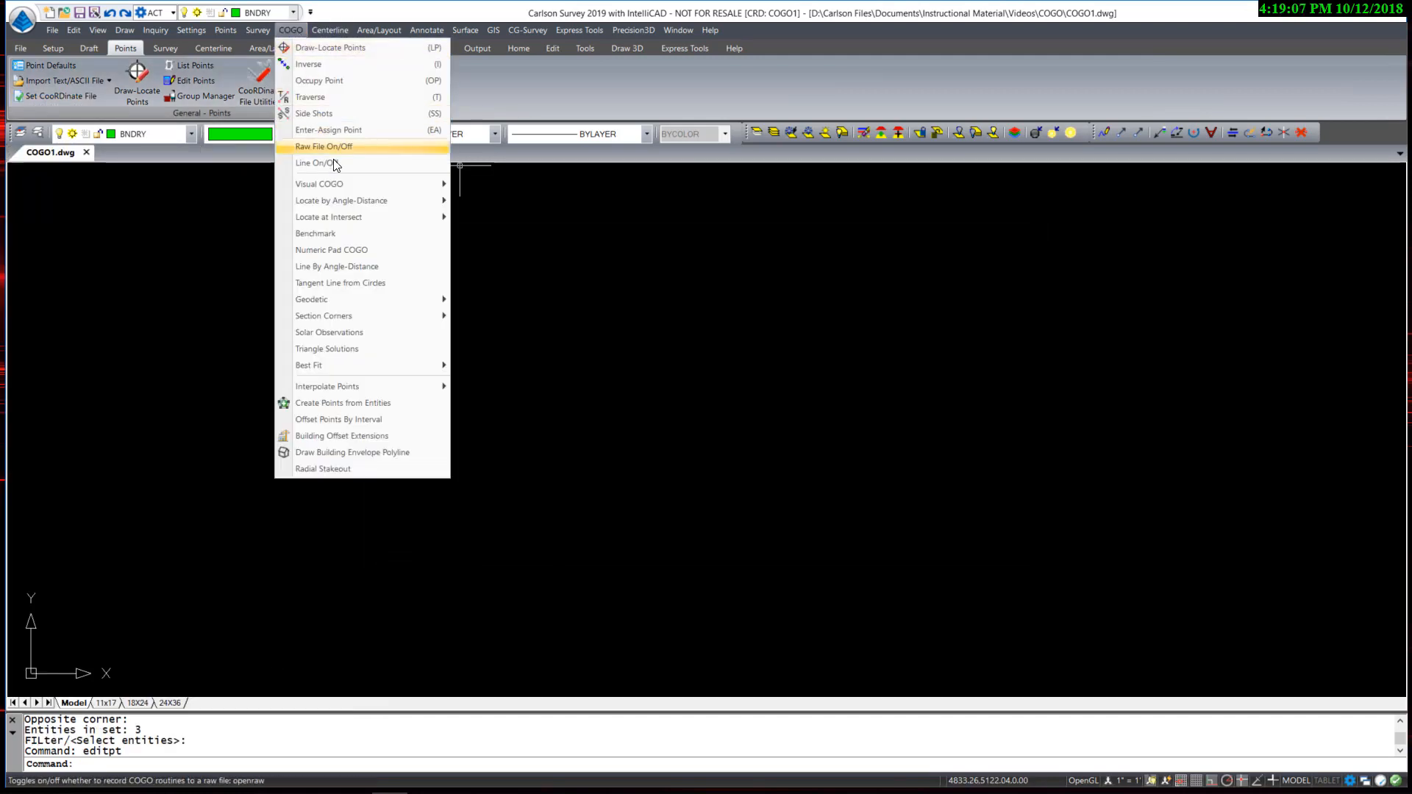
pyautogui.moveTo(340, 185)
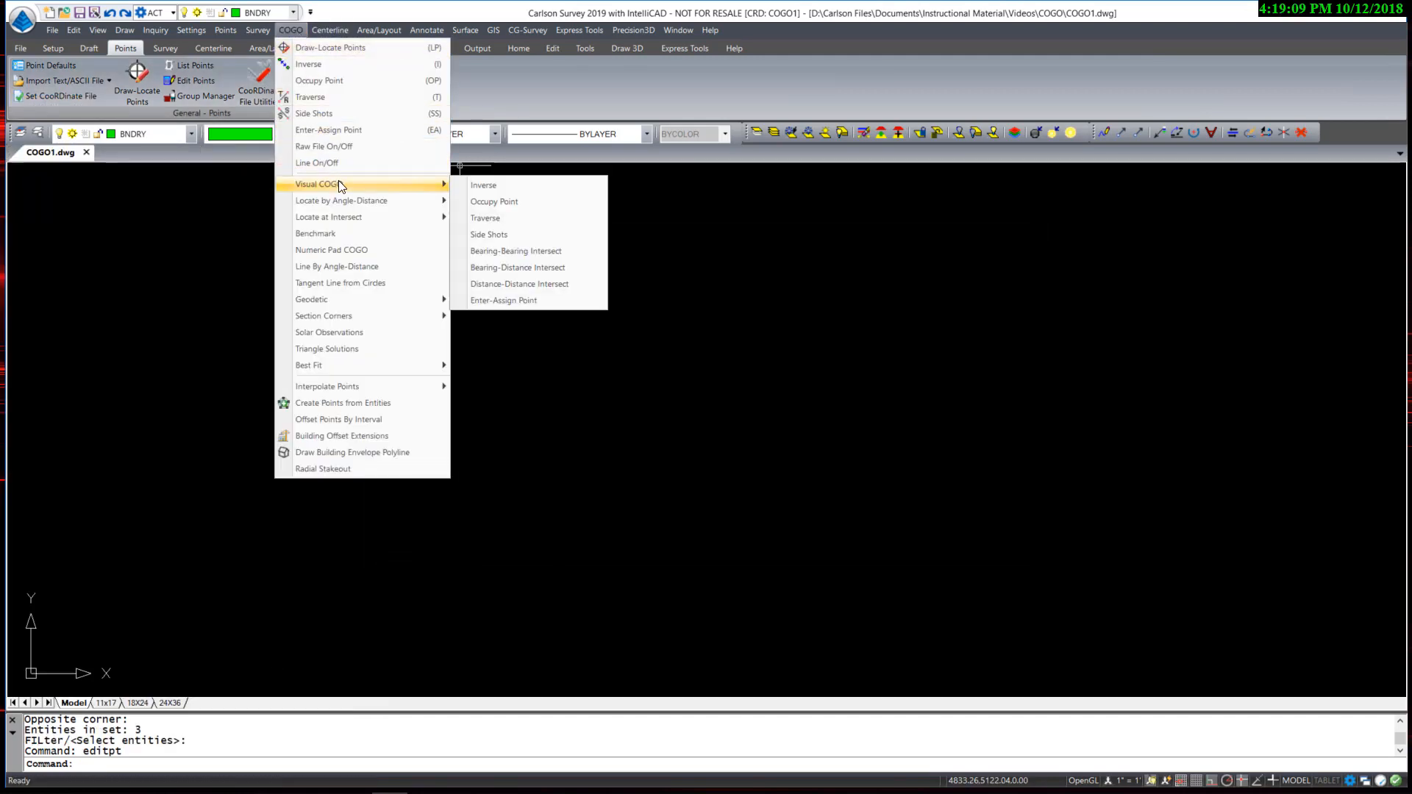
pyautogui.click(517, 300)
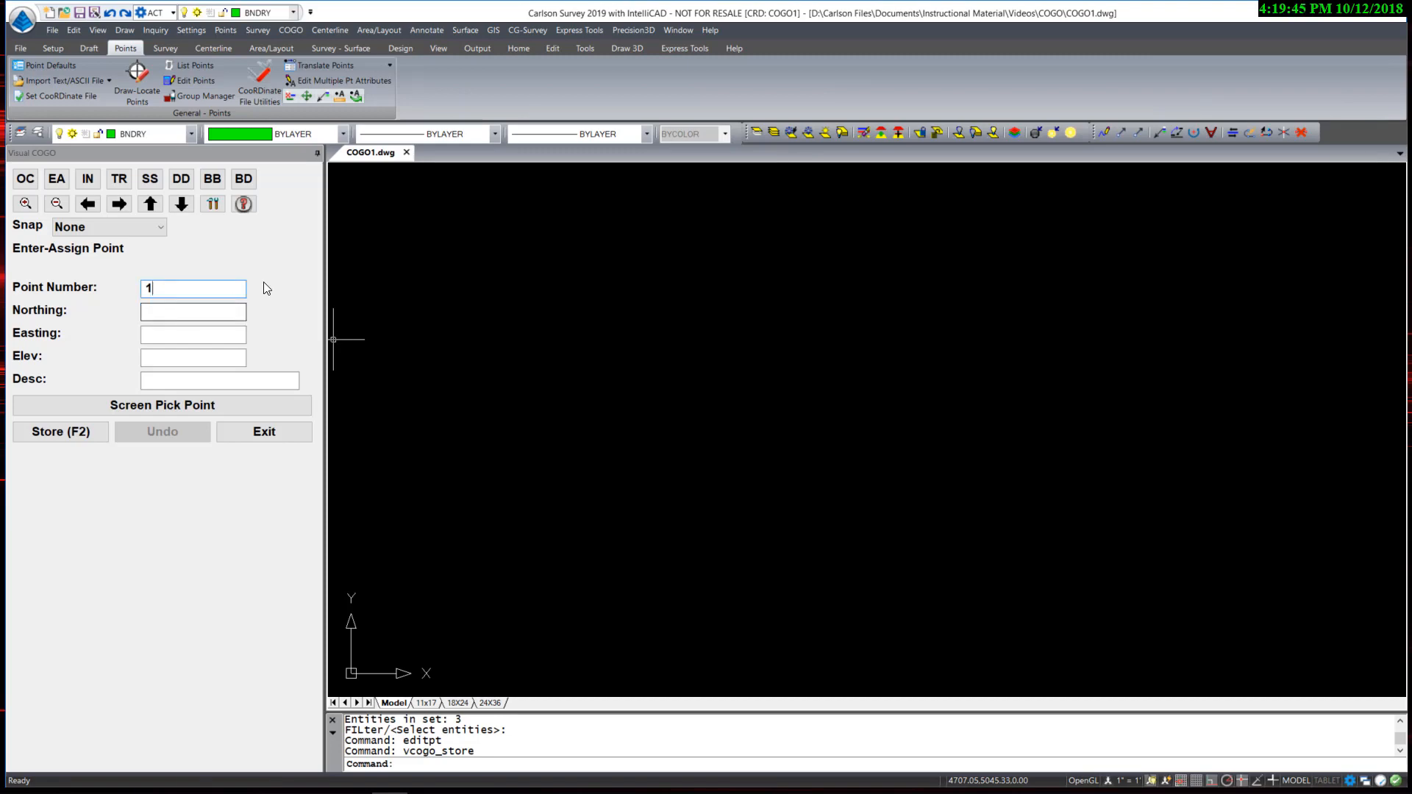
pyautogui.click(174, 287)
pyautogui.click(158, 311)
pyautogui.write('5000')
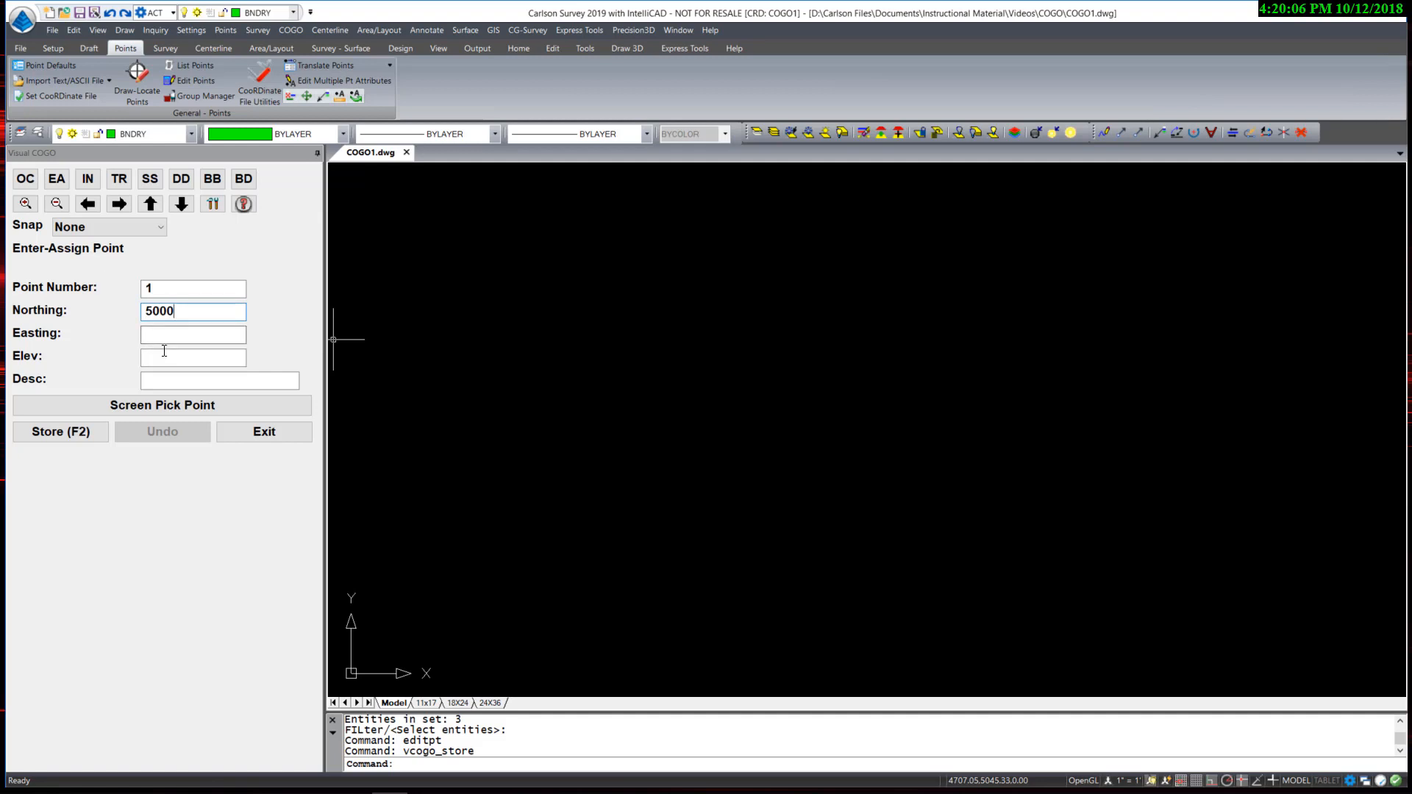
pyautogui.click(166, 329)
pyautogui.write('5000')
pyautogui.click(154, 360)
pyautogui.click(154, 381)
pyautogui.write('COR')
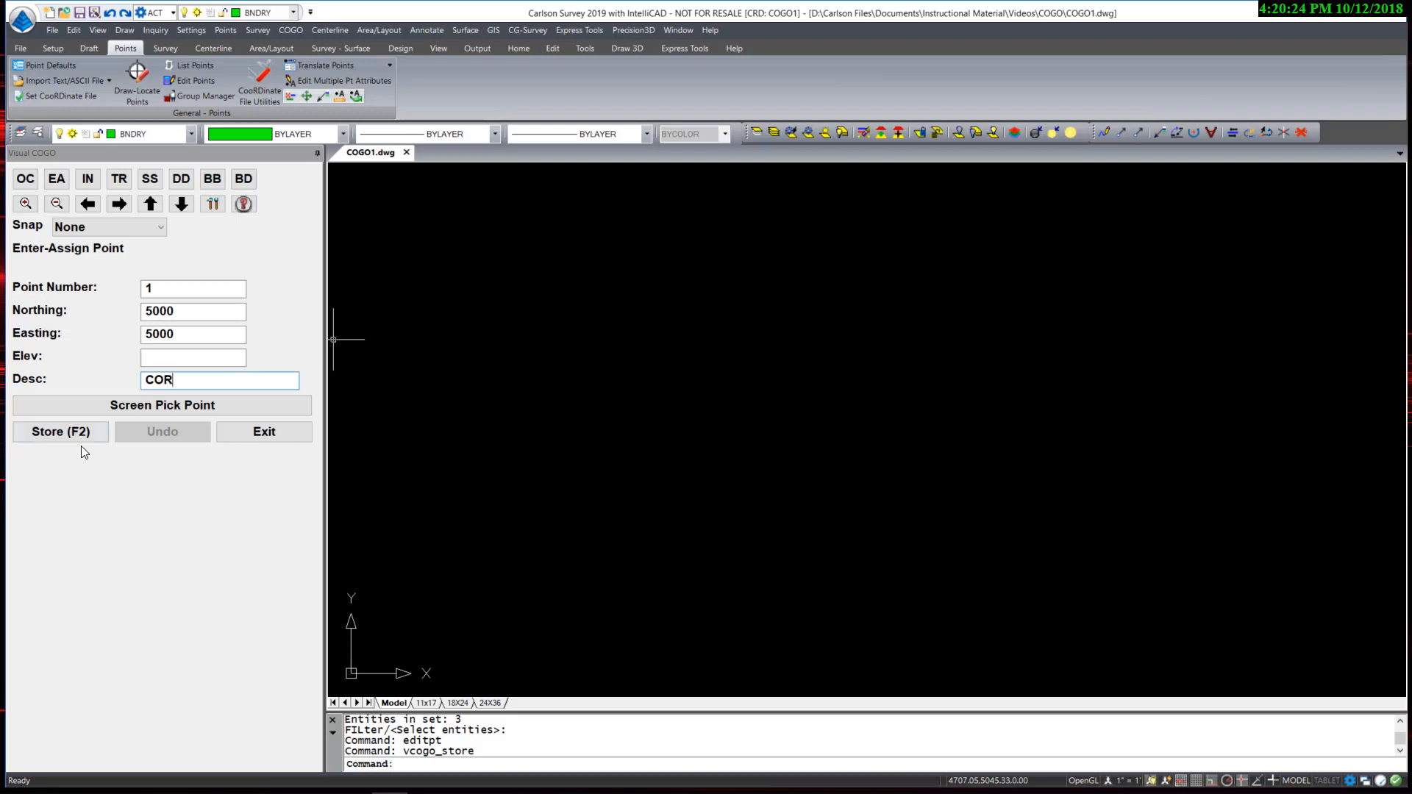
pyautogui.click(74, 435)
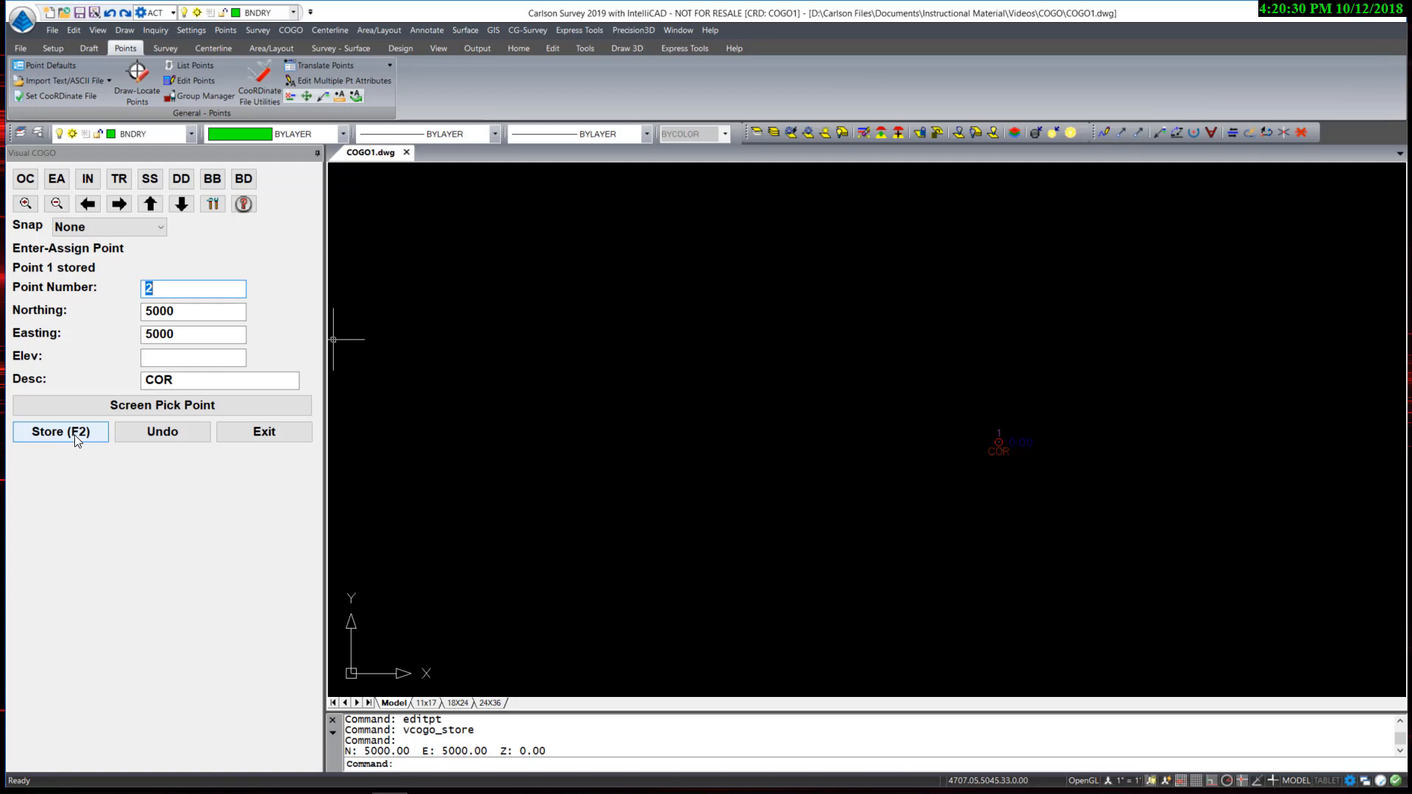
# Occupy point 1 with PP as the backsight point, using the Point backsight method
pyautogui.scroll(3, 996, 441)
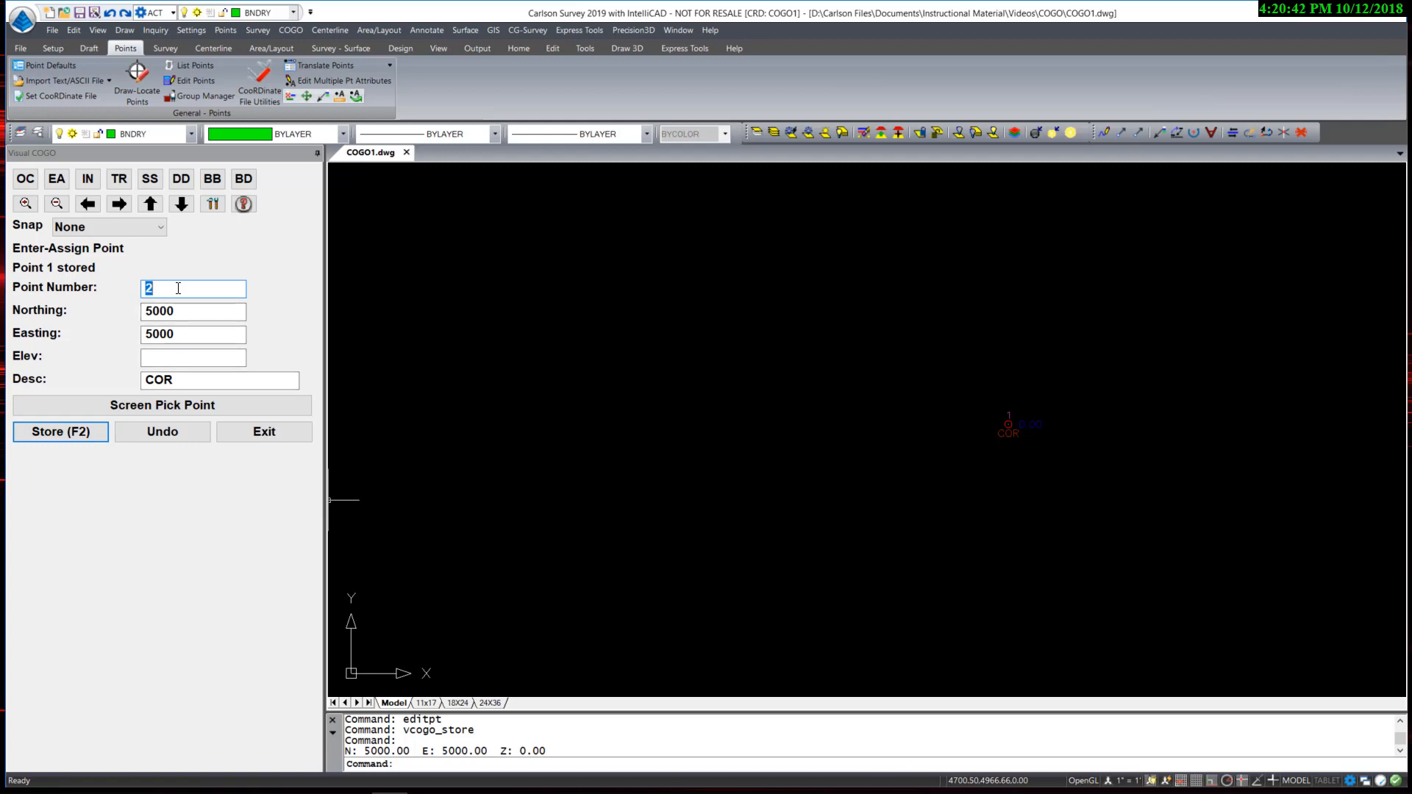
pyautogui.click(25, 179)
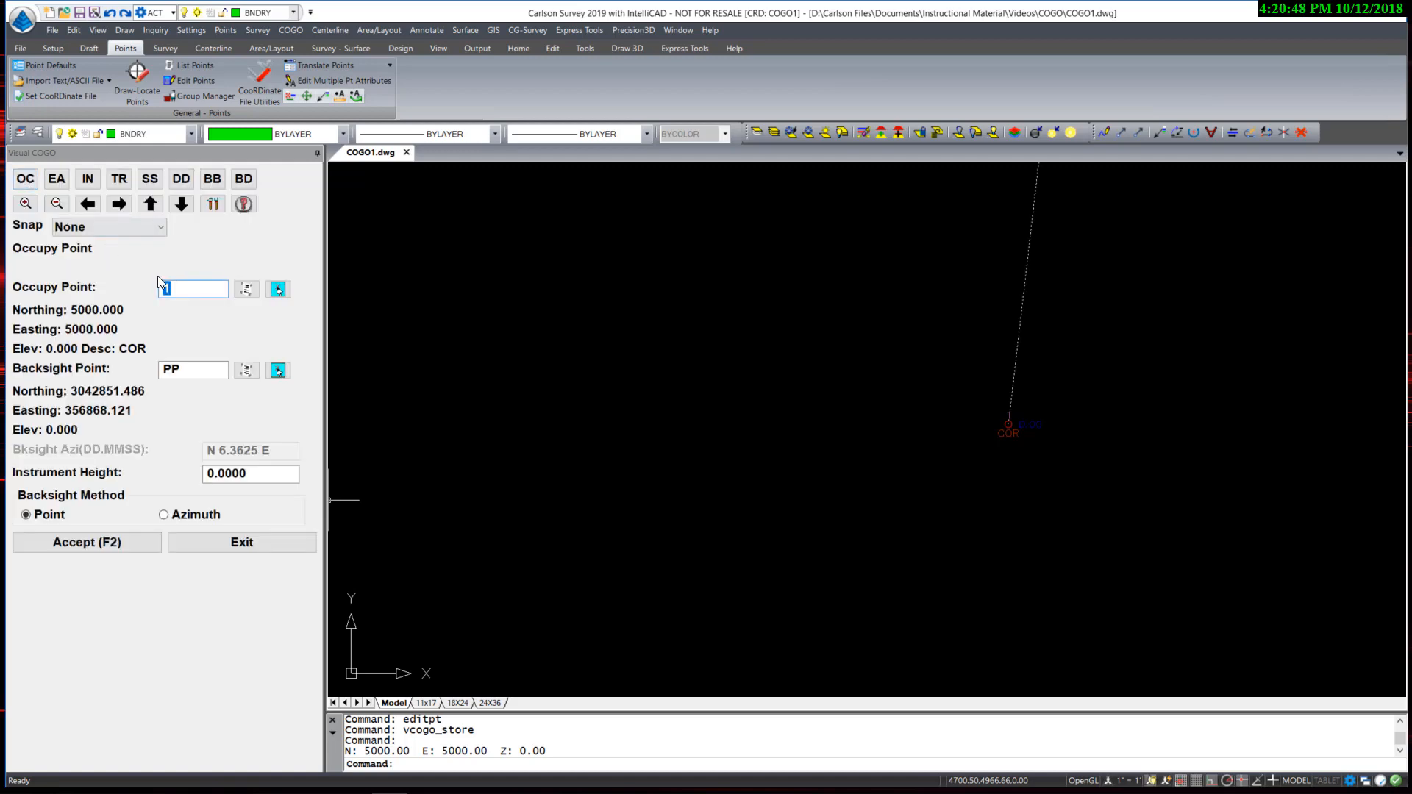
pyautogui.click(105, 545)
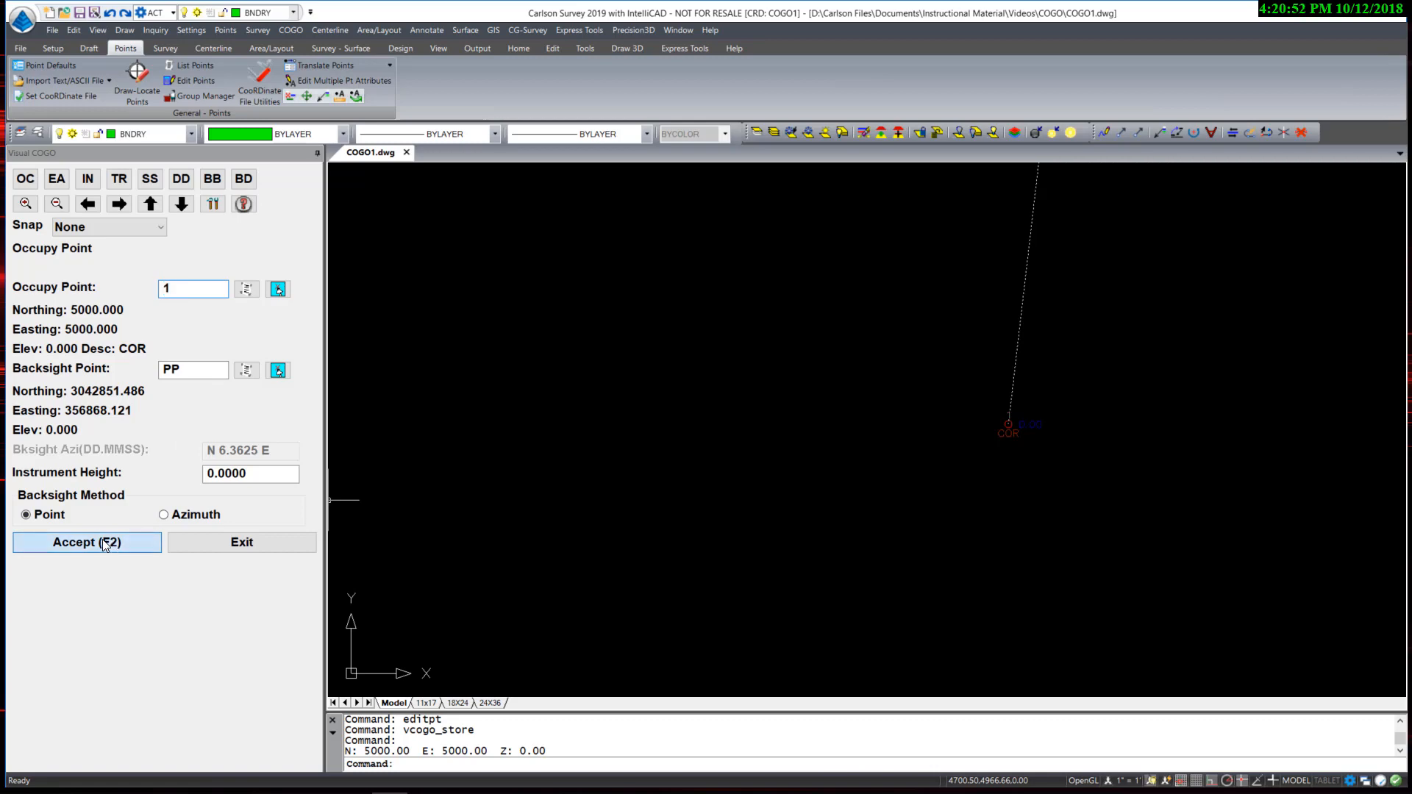
# Start a Visual COGO traverse to point 2 and set its direction to an SW bearing of 72.2024
pyautogui.click(119, 179)
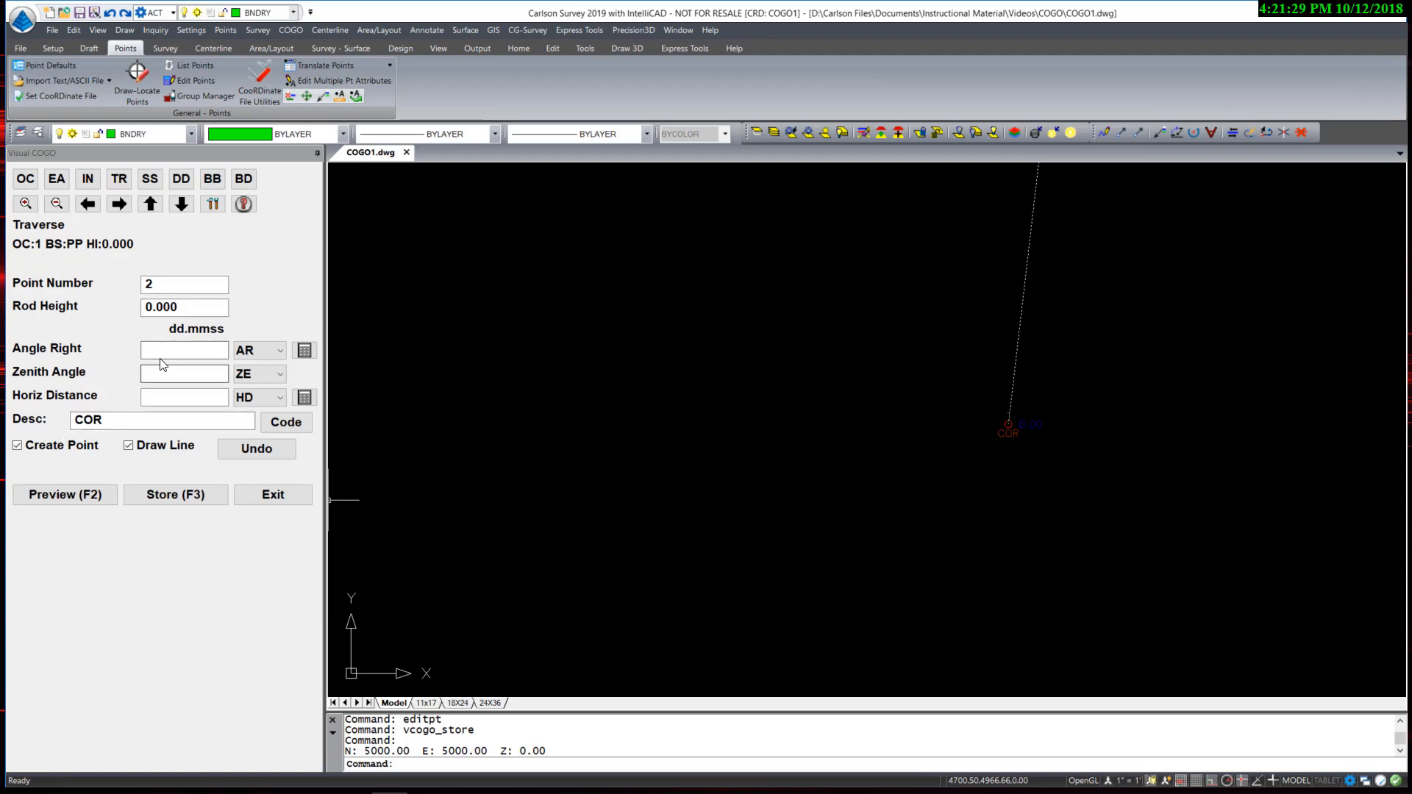
pyautogui.click(275, 351)
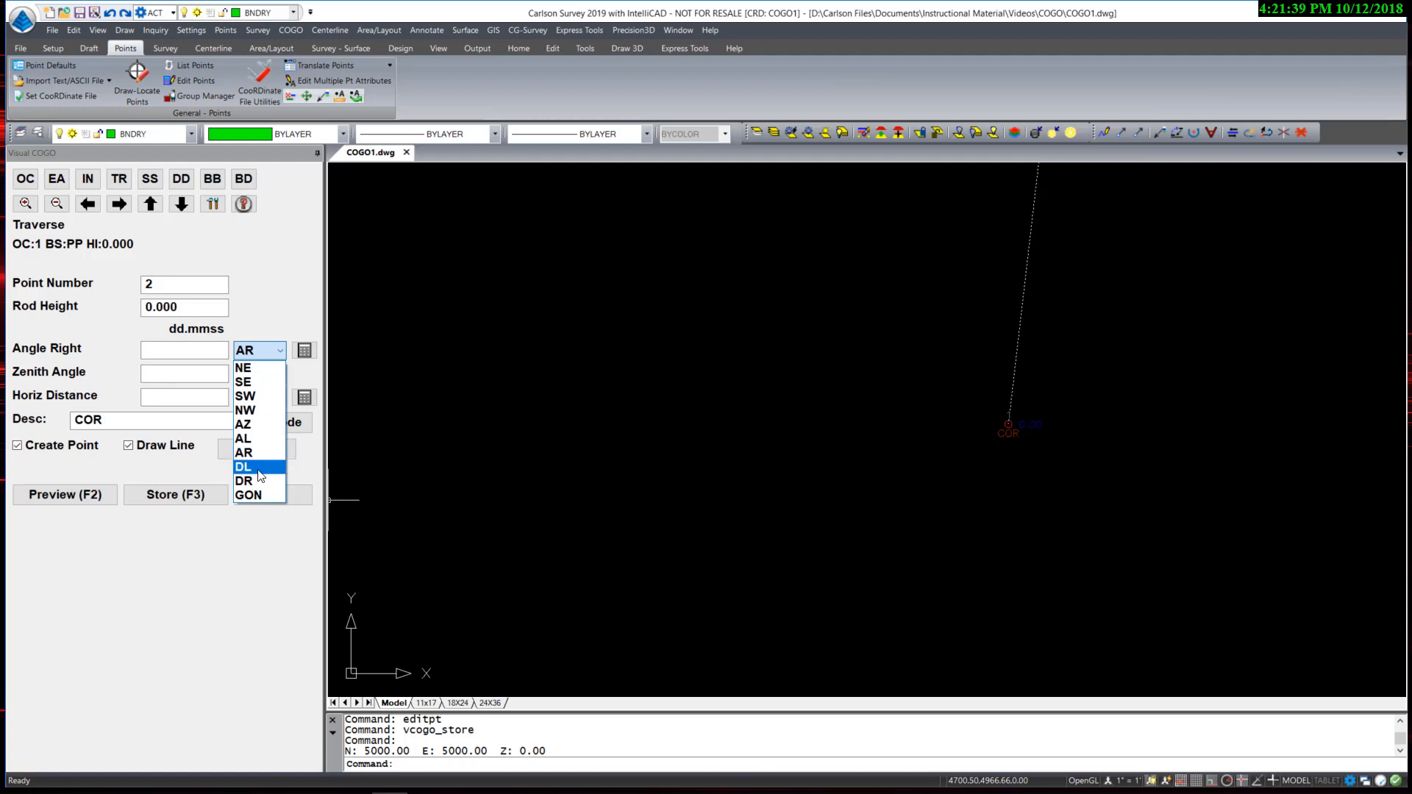
pyautogui.click(250, 397)
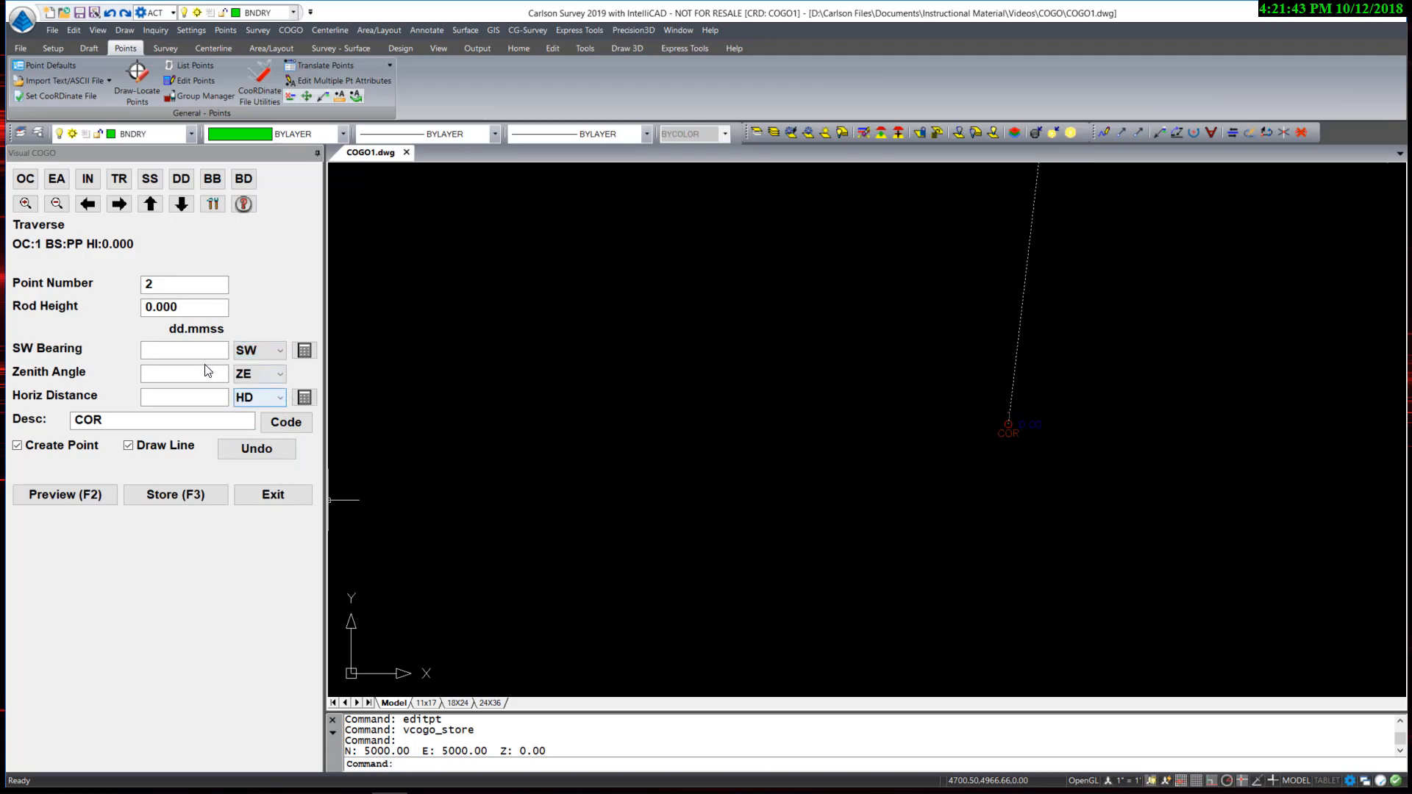
pyautogui.click(192, 353)
pyautogui.write('72')
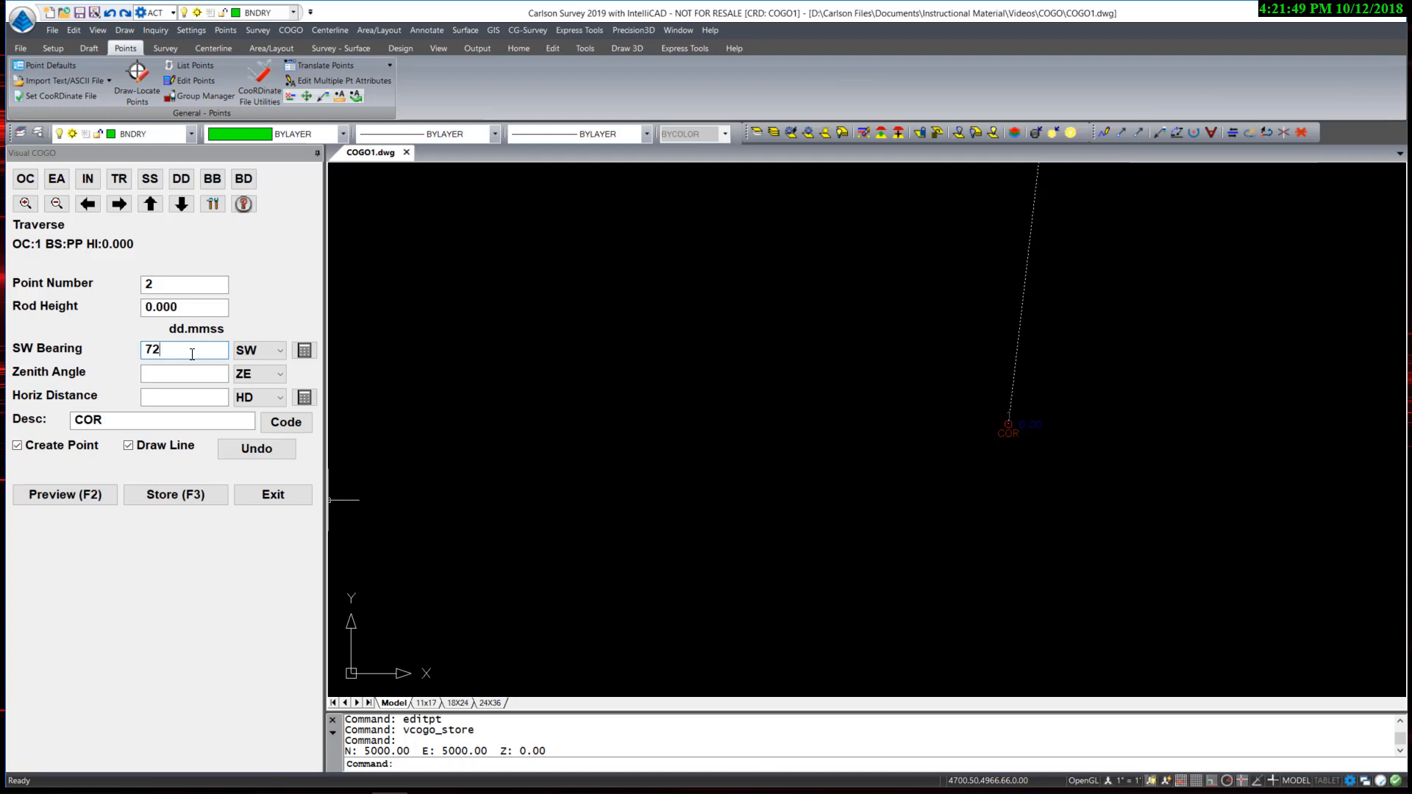
pyautogui.write('.2024')
# Set the horizontal distance to 224.03, then preview and store point 2 with its line
pyautogui.click(187, 395)
pyautogui.click(256, 403)
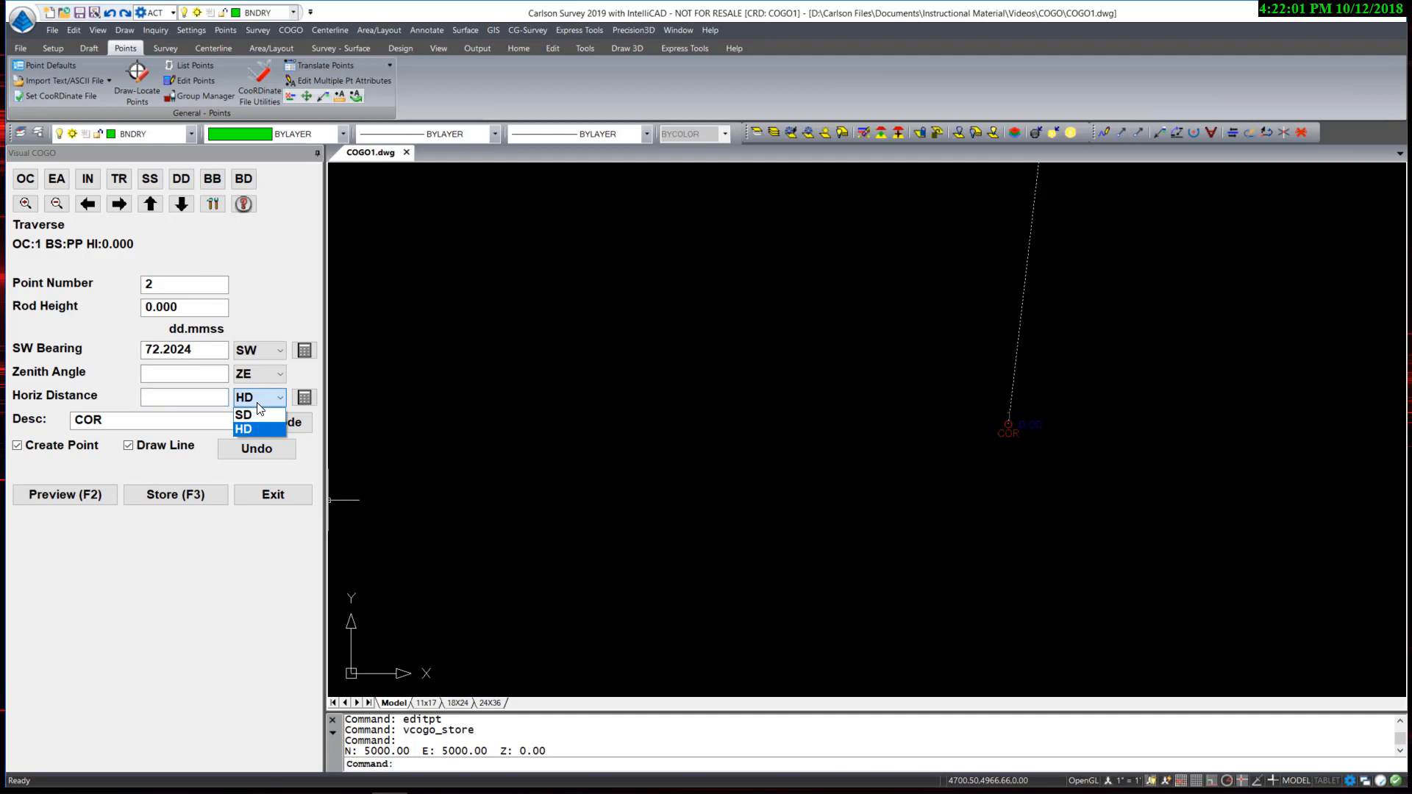
pyautogui.click(176, 401)
pyautogui.write('224')
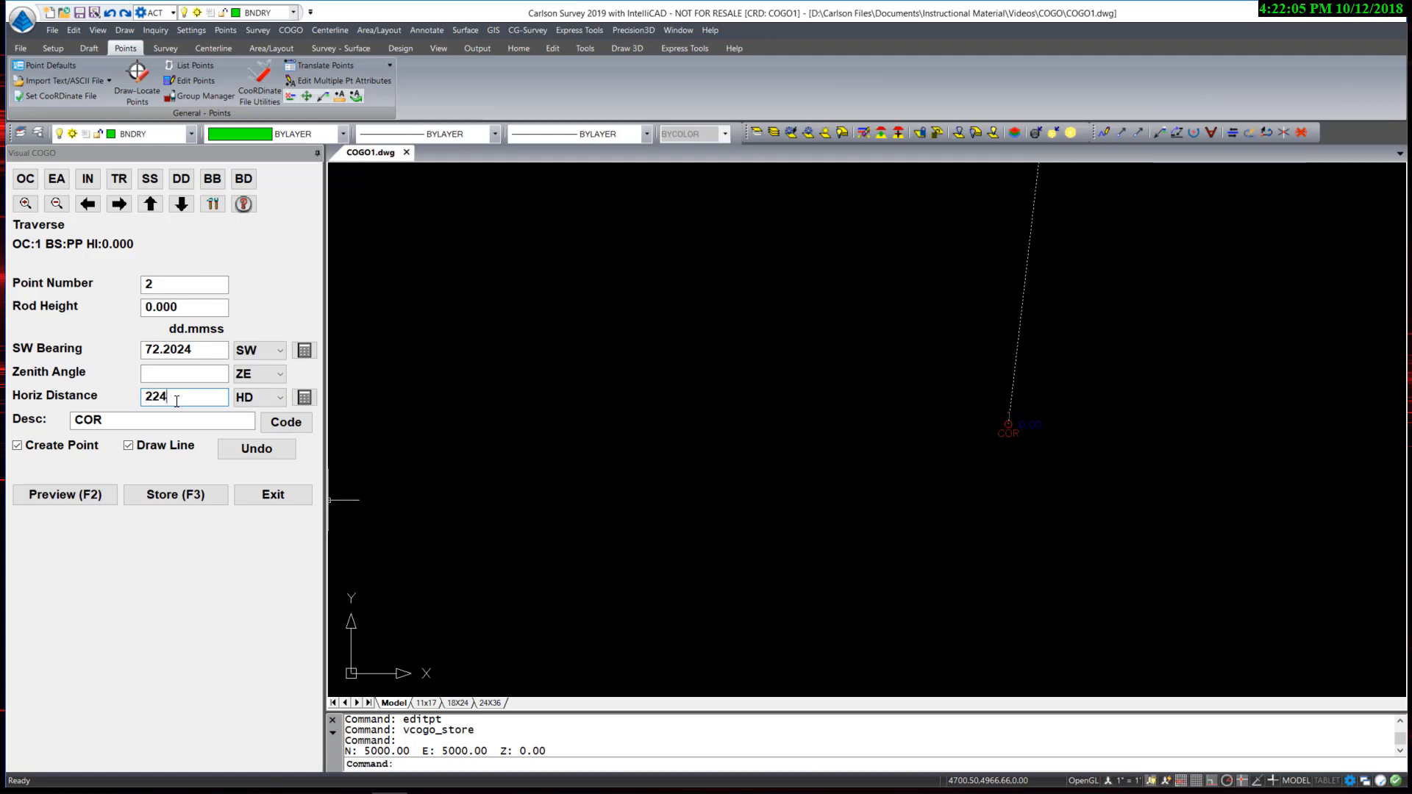
pyautogui.write('.03')
pyautogui.click(85, 497)
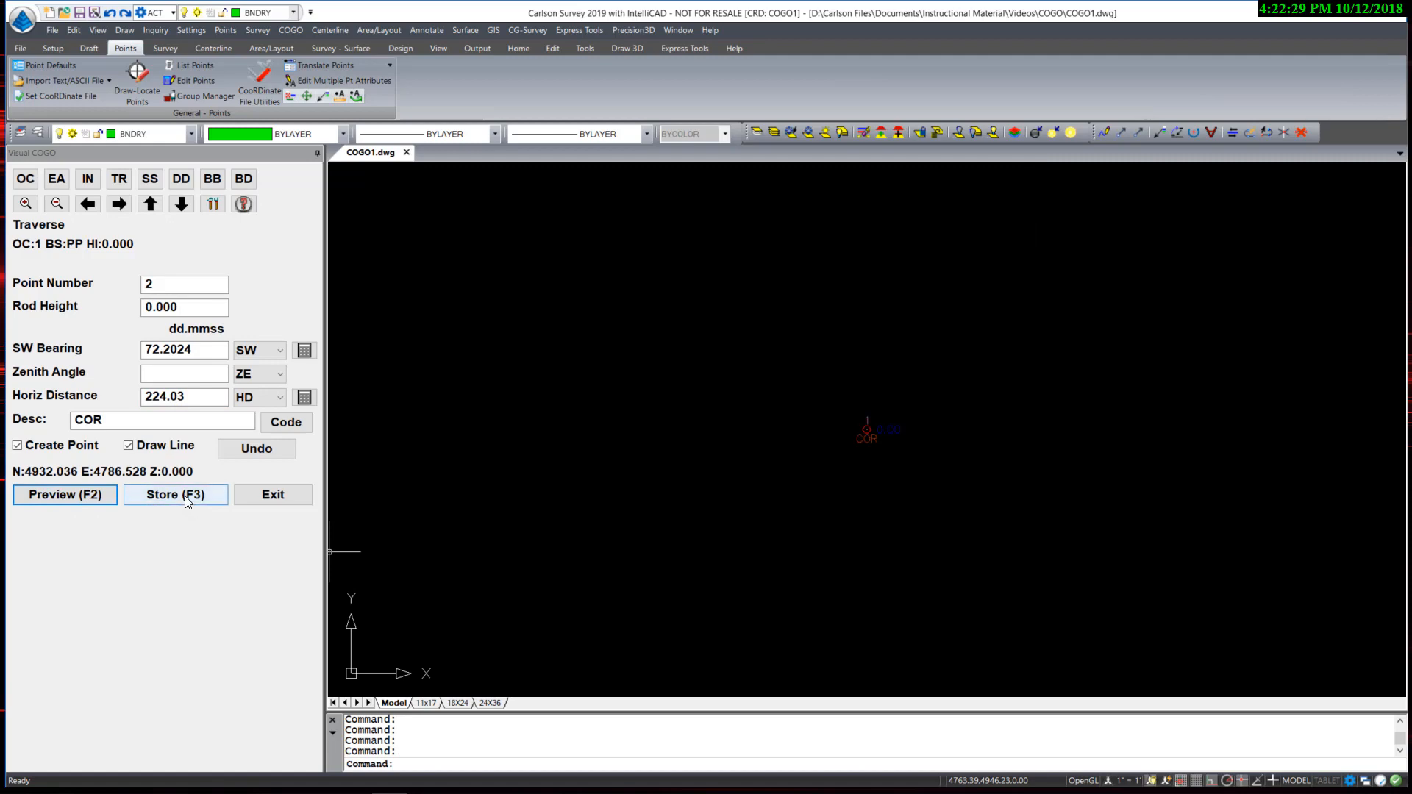
pyautogui.click(175, 495)
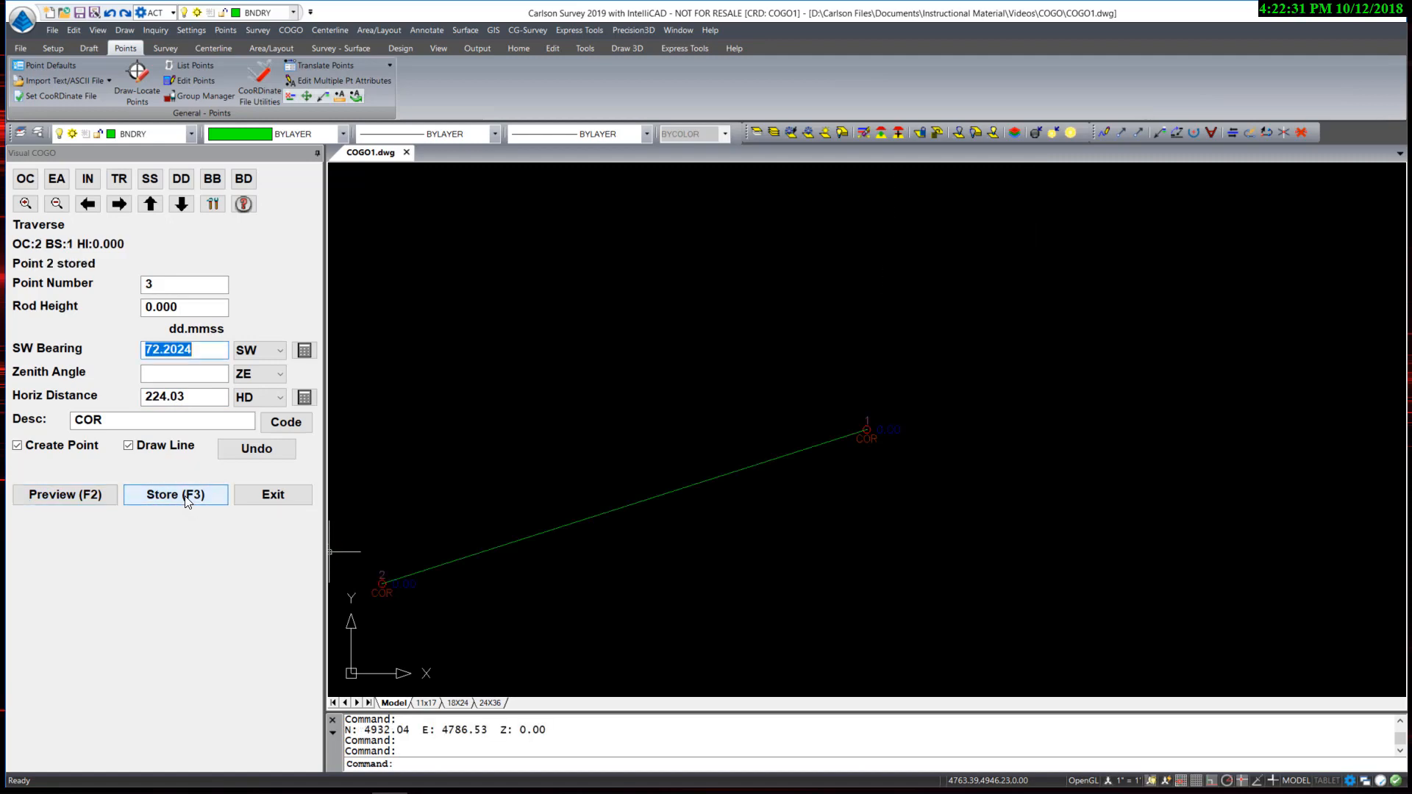
# Traverse from point 2 at an SE bearing of 17.0538 for a horizontal distance of 404.90, then preview and store point 3
pyautogui.moveTo(655, 615); pyautogui.dragTo(784, 470, button='middle')
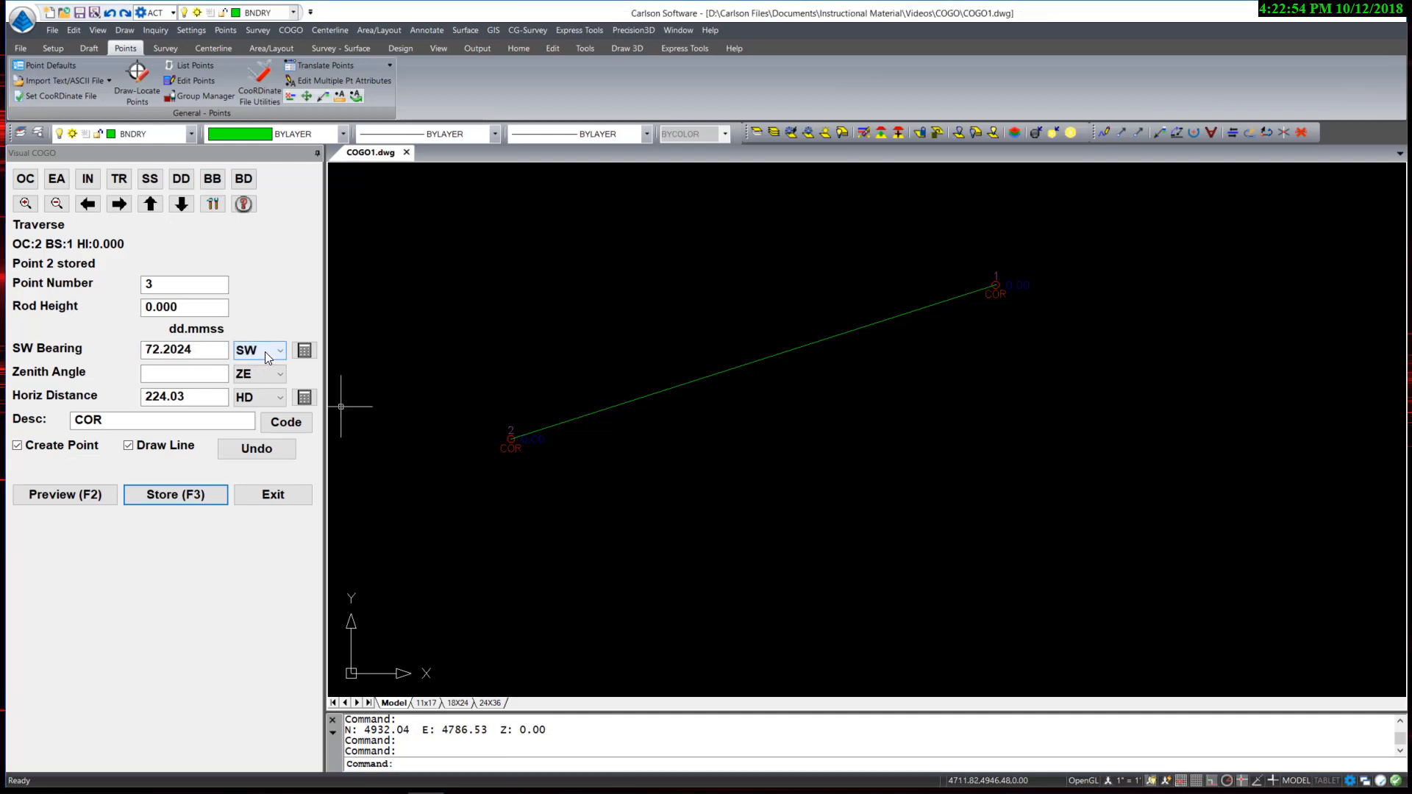
pyautogui.click(265, 352)
pyautogui.click(259, 383)
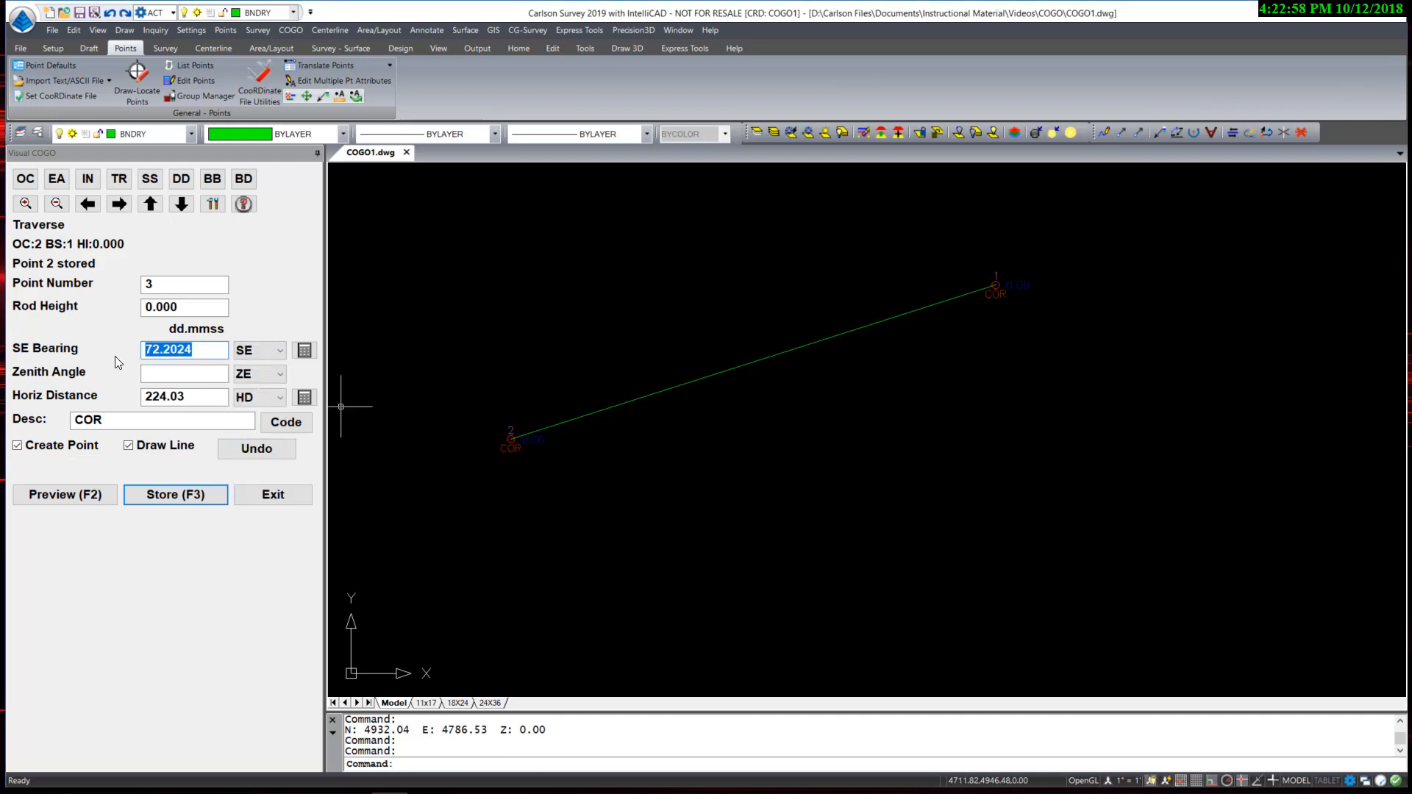
pyautogui.write('17.0538')
pyautogui.doubleClick(193, 400)
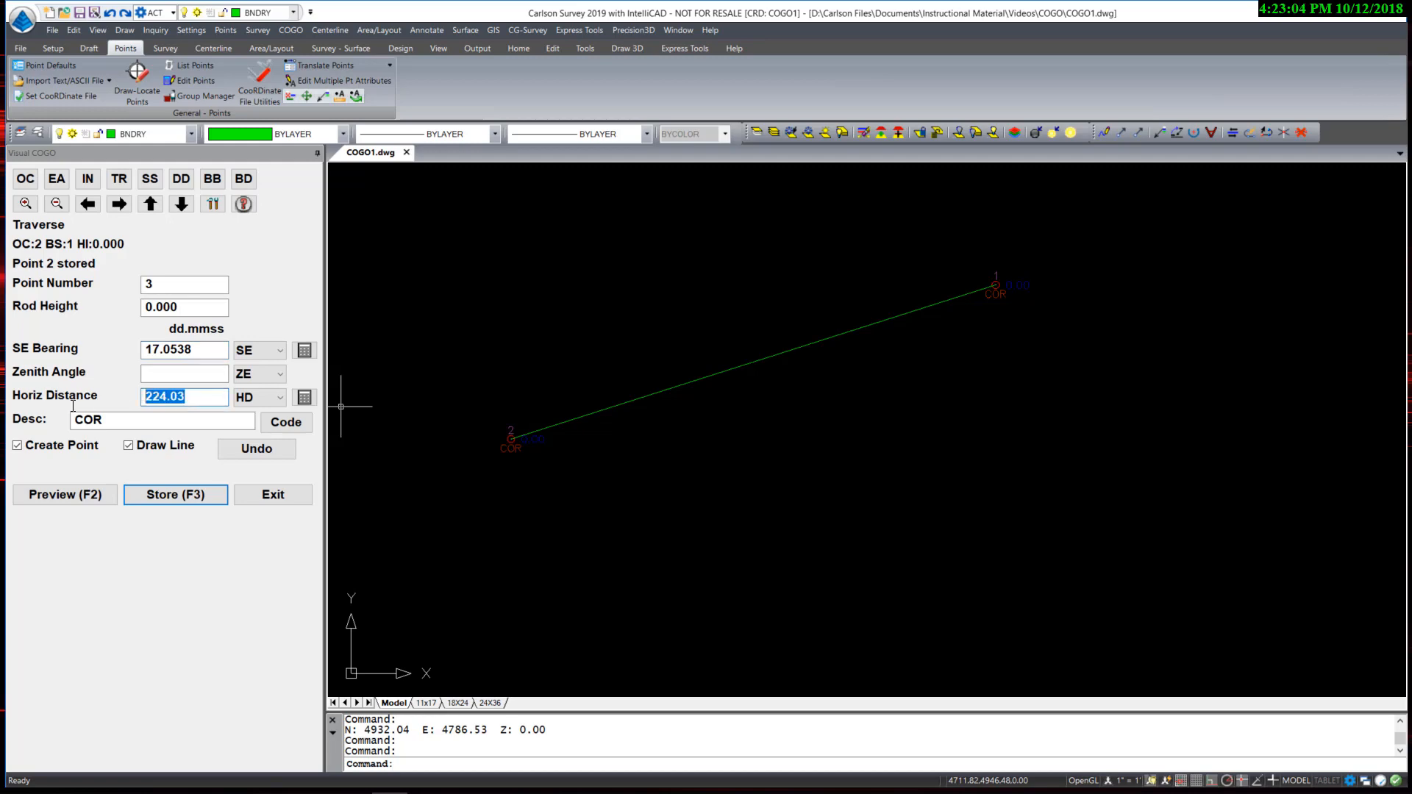
pyautogui.write('404.90')
pyautogui.press('F2')
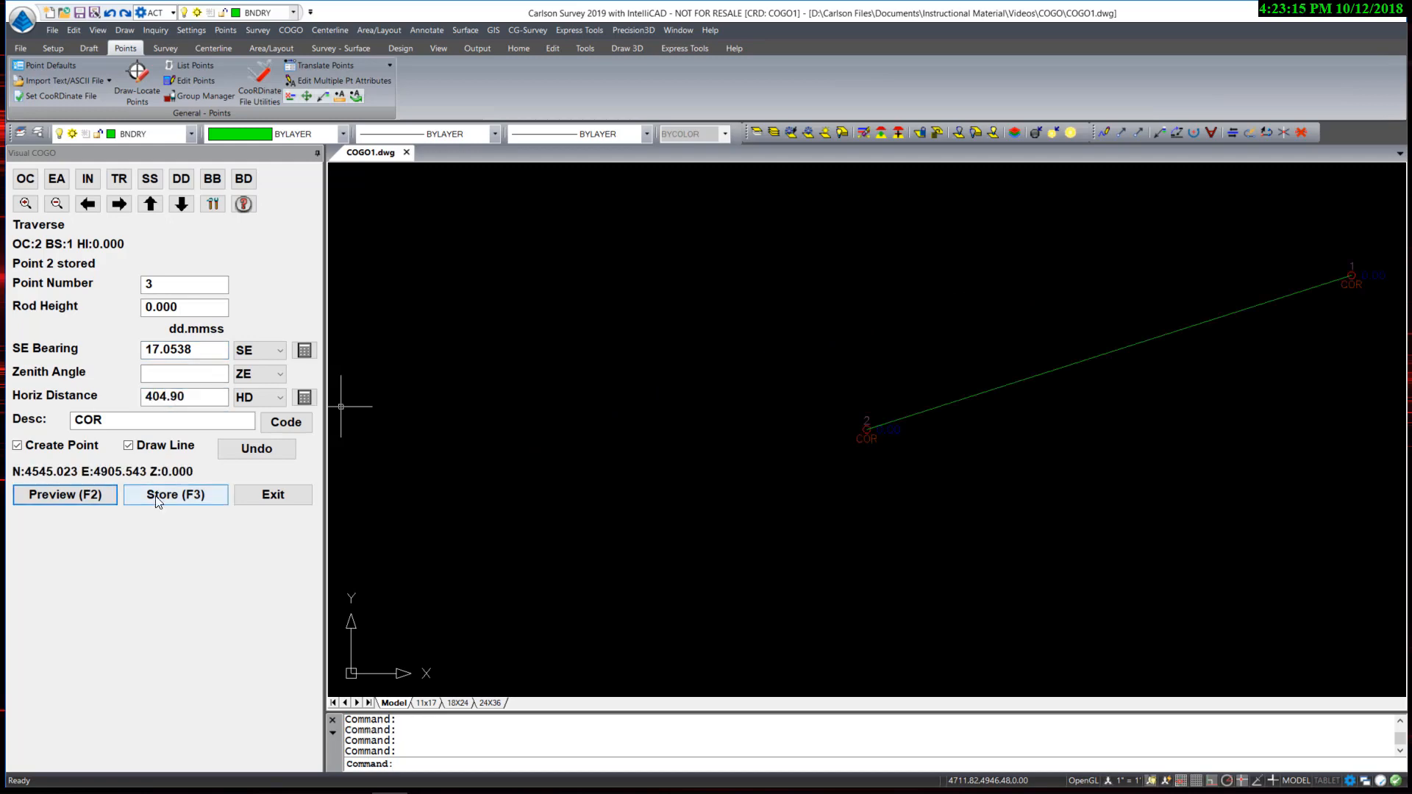
pyautogui.press('F3')
# Traverse from point 3 at an NE bearing of 53.4930 for a horizontal distance of 174.93 and store point 4
pyautogui.scroll(-5, 581, 486)
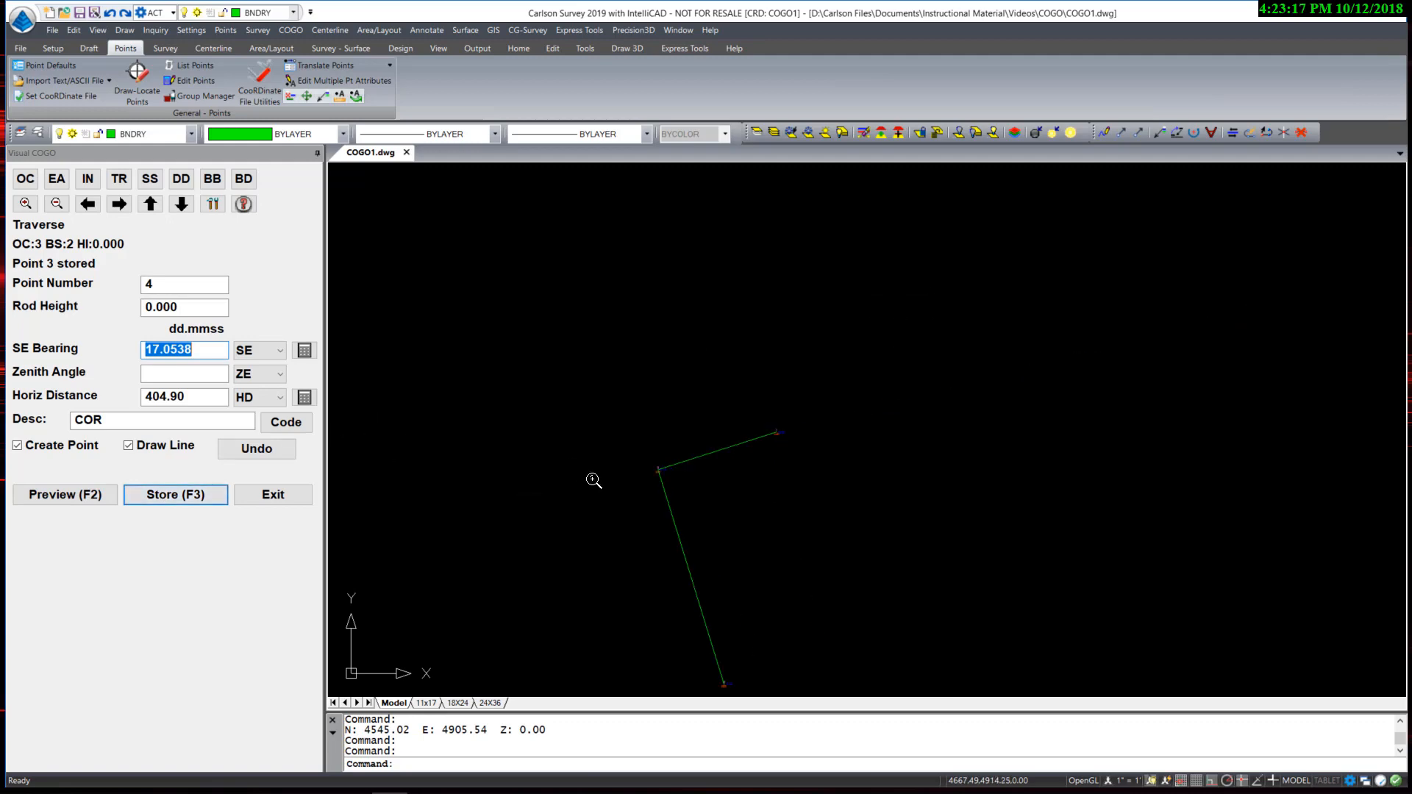
pyautogui.moveTo(608, 492); pyautogui.dragTo(622, 369, button='middle')
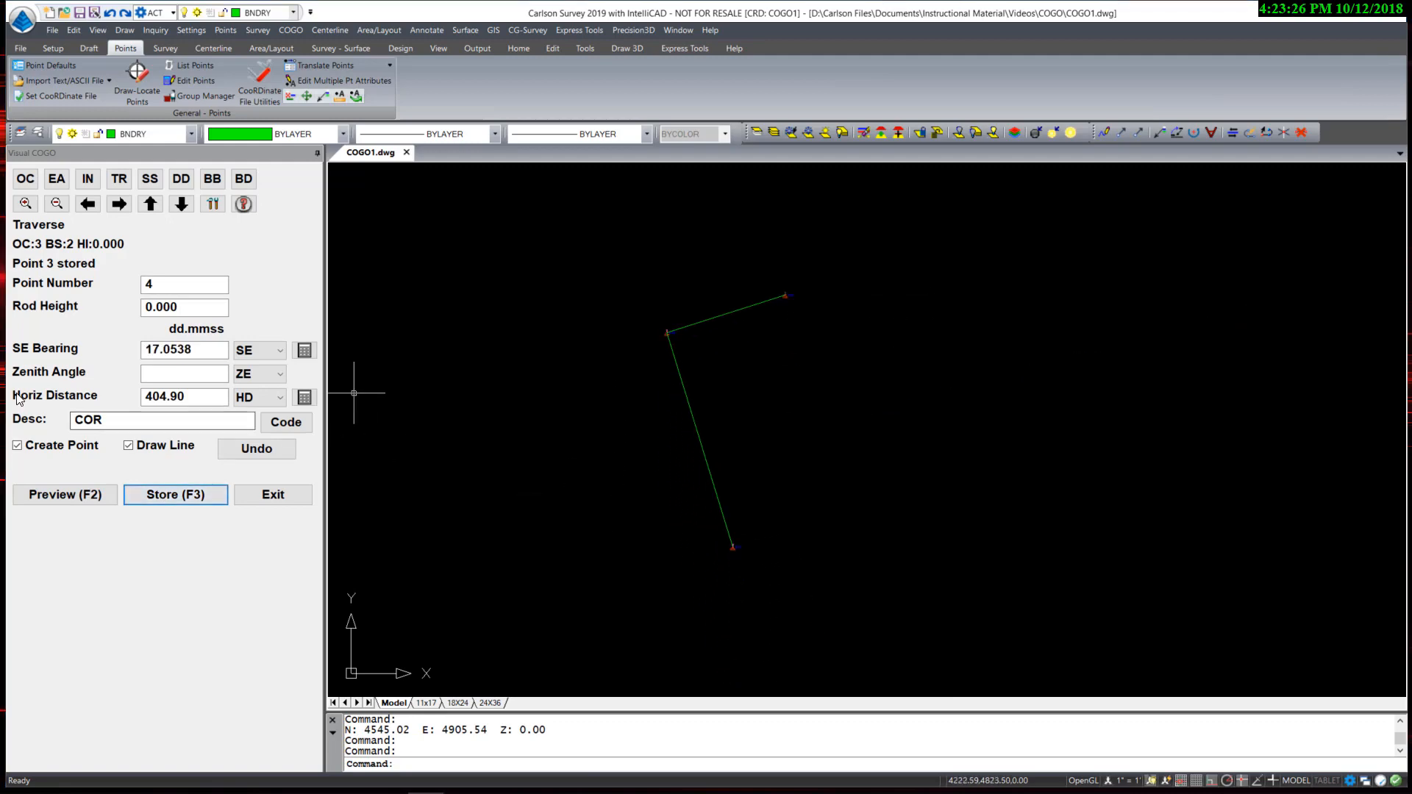
pyautogui.click(256, 352)
pyautogui.click(258, 372)
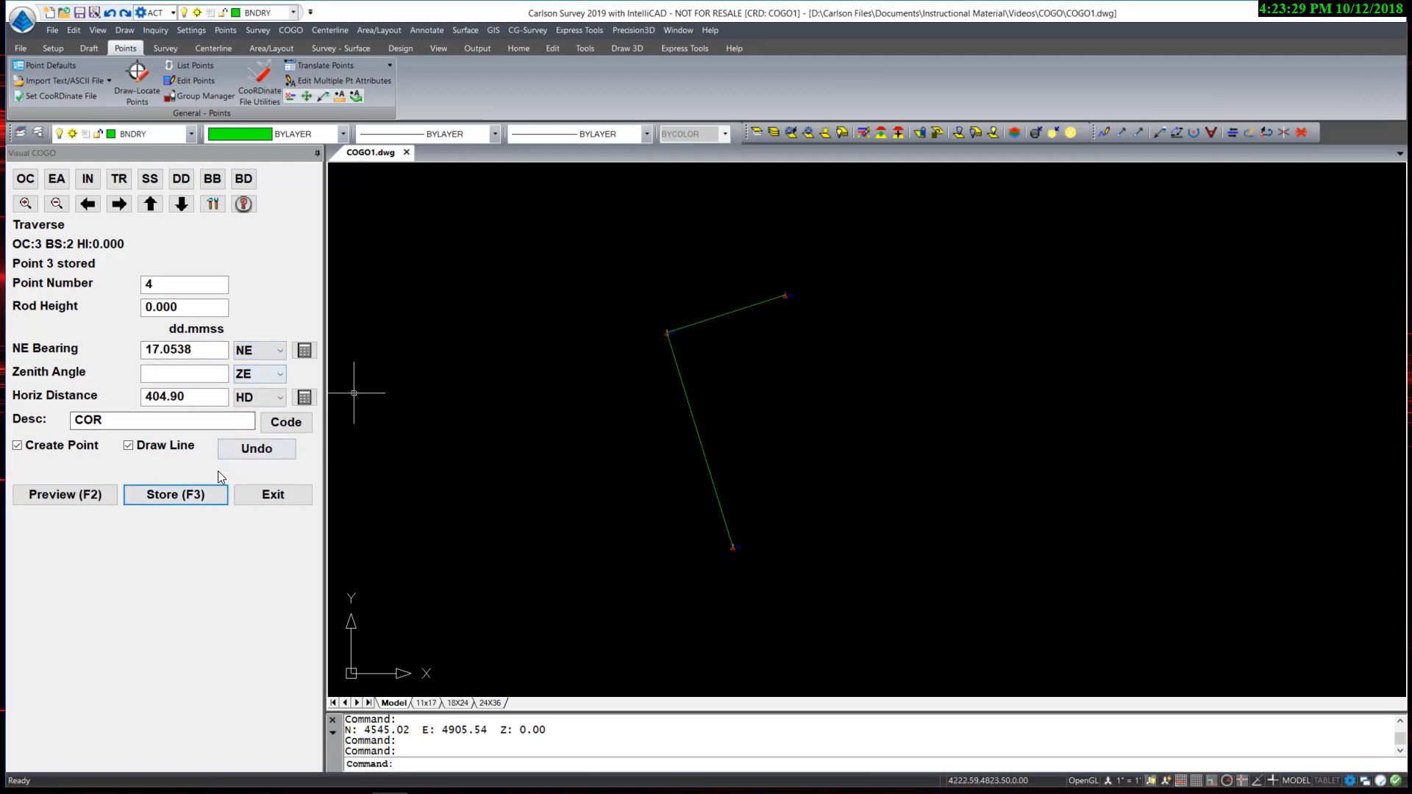
pyautogui.moveTo(206, 351); pyautogui.dragTo(78, 352)
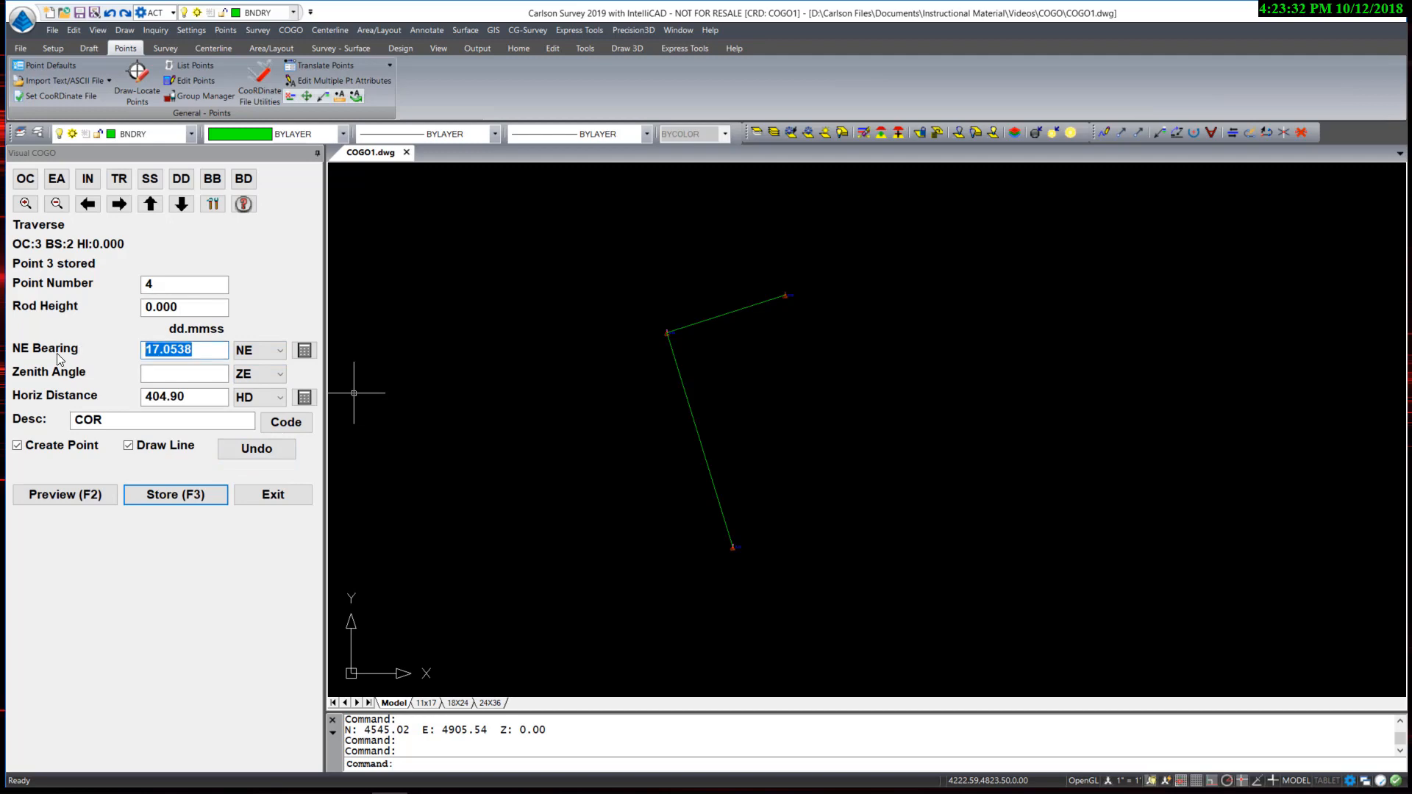
pyautogui.write('53.4930')
pyautogui.press('Tab')
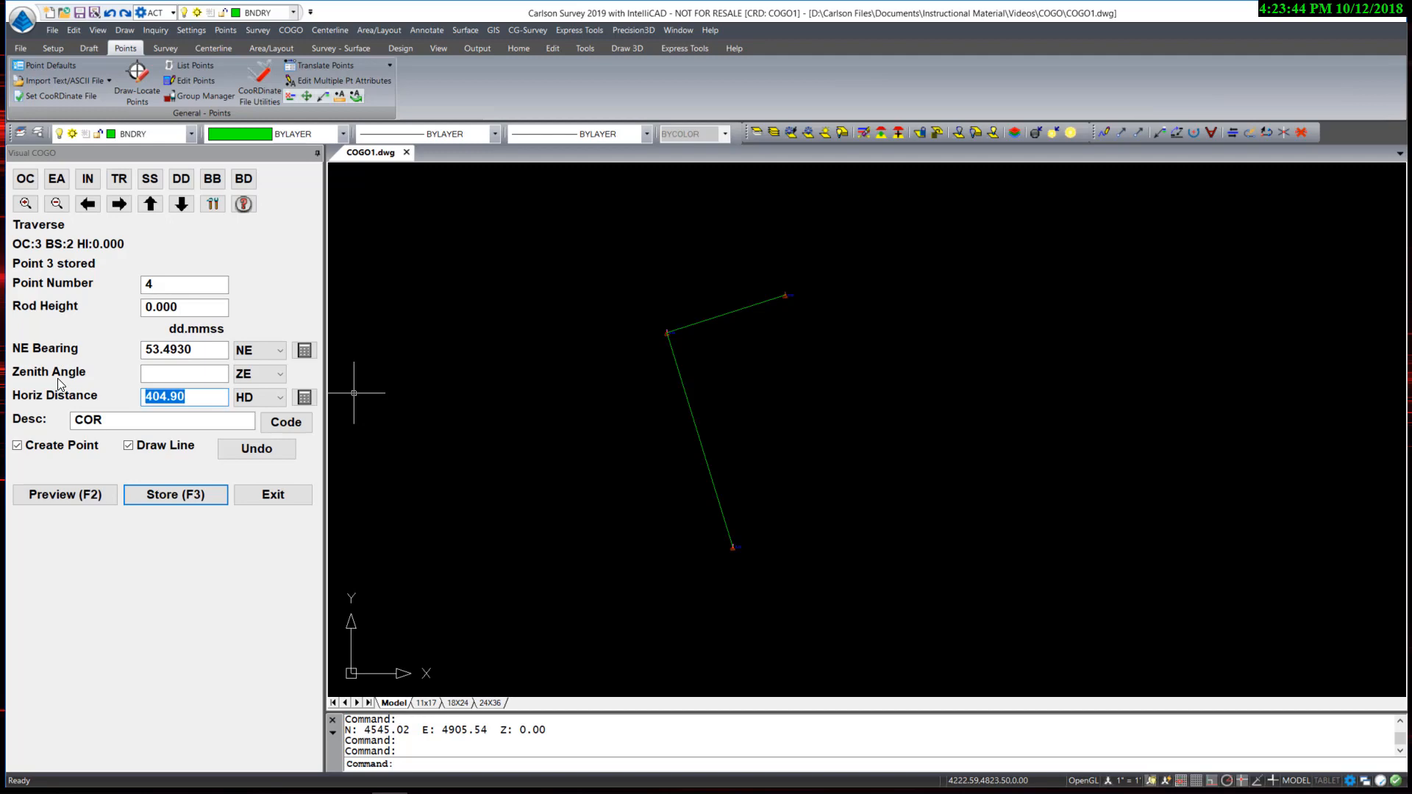
pyautogui.write('174.93')
pyautogui.click(163, 496)
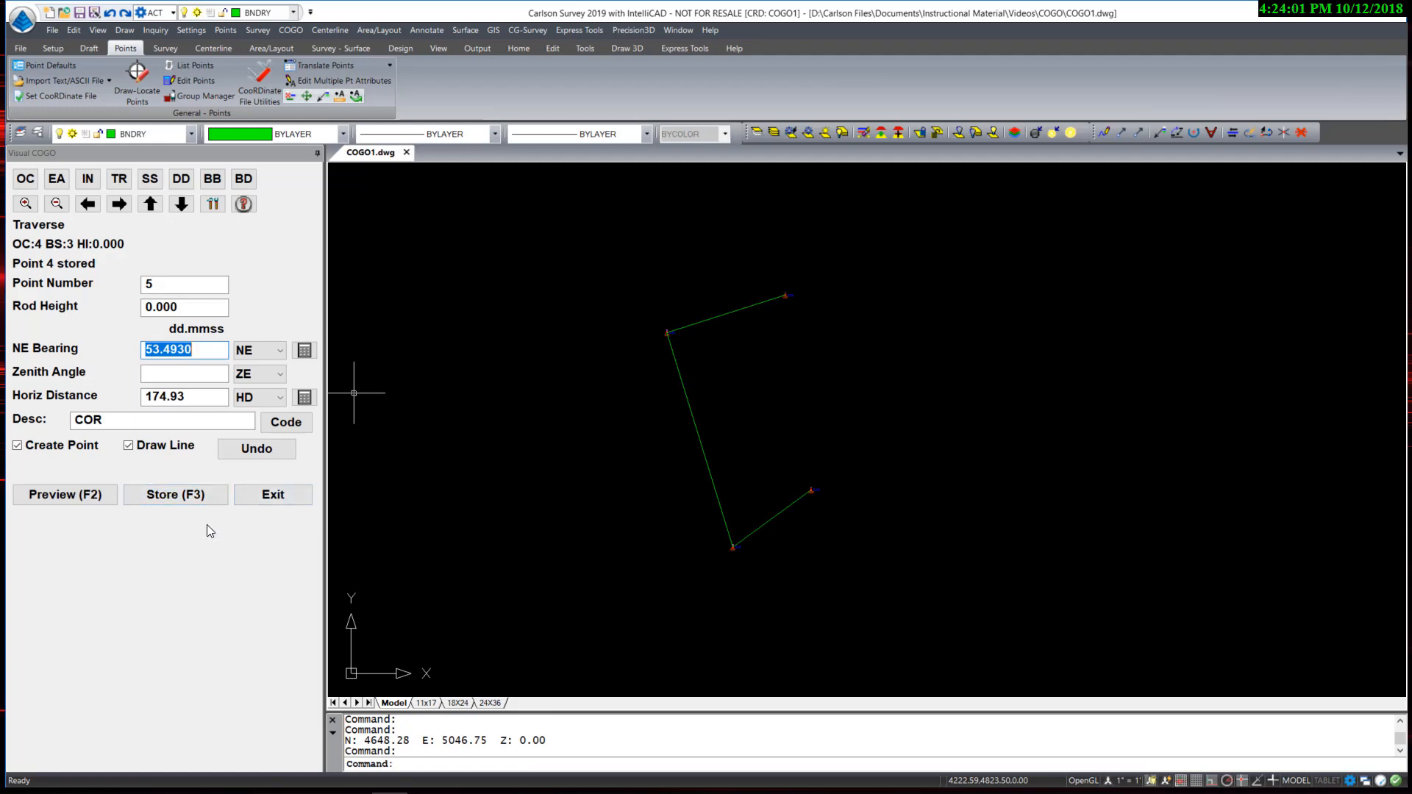
# With line drawing turned off, traverse from point 4 at an angle right of 90 for a horizontal distance of 100, then preview and store point 5
pyautogui.click(129, 447)
pyautogui.click(276, 352)
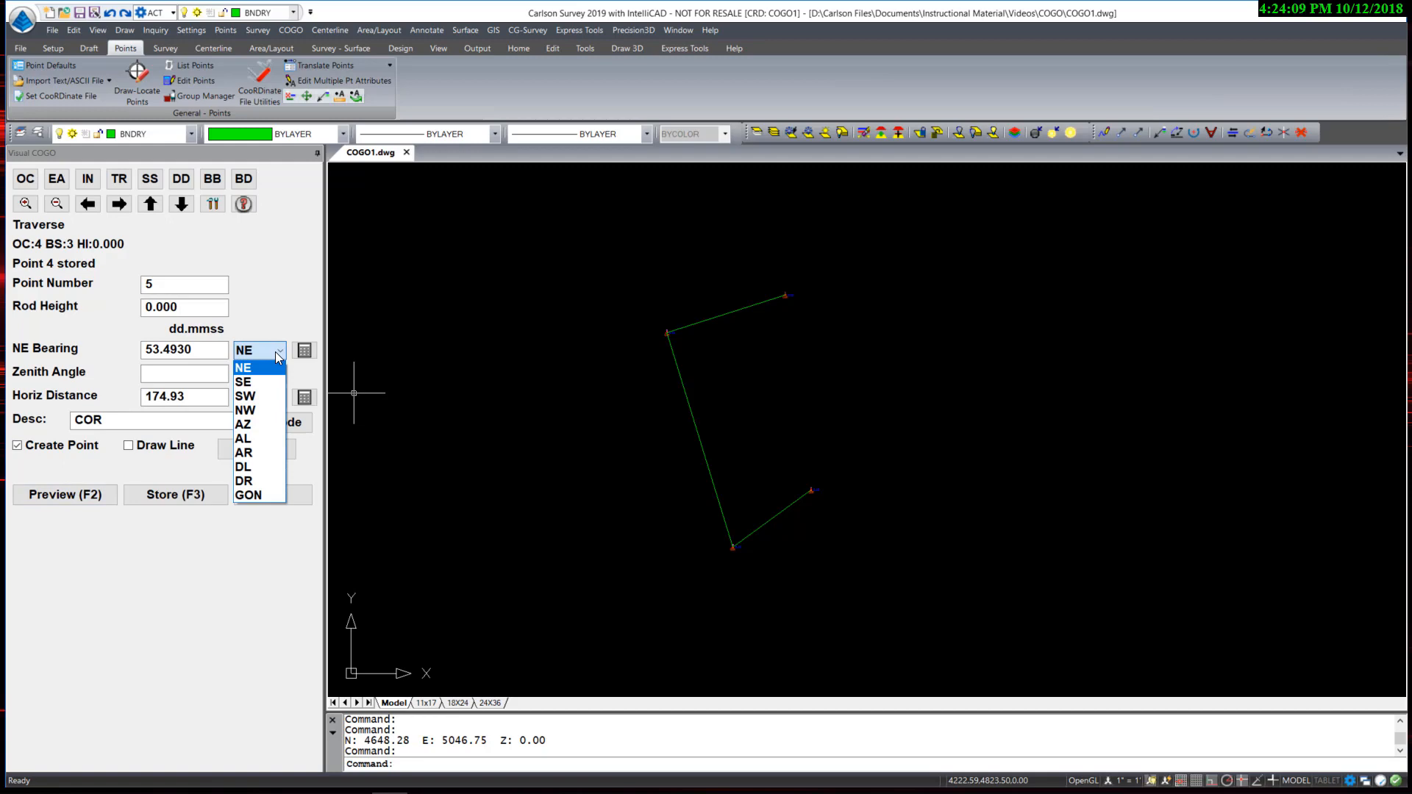
pyautogui.click(261, 455)
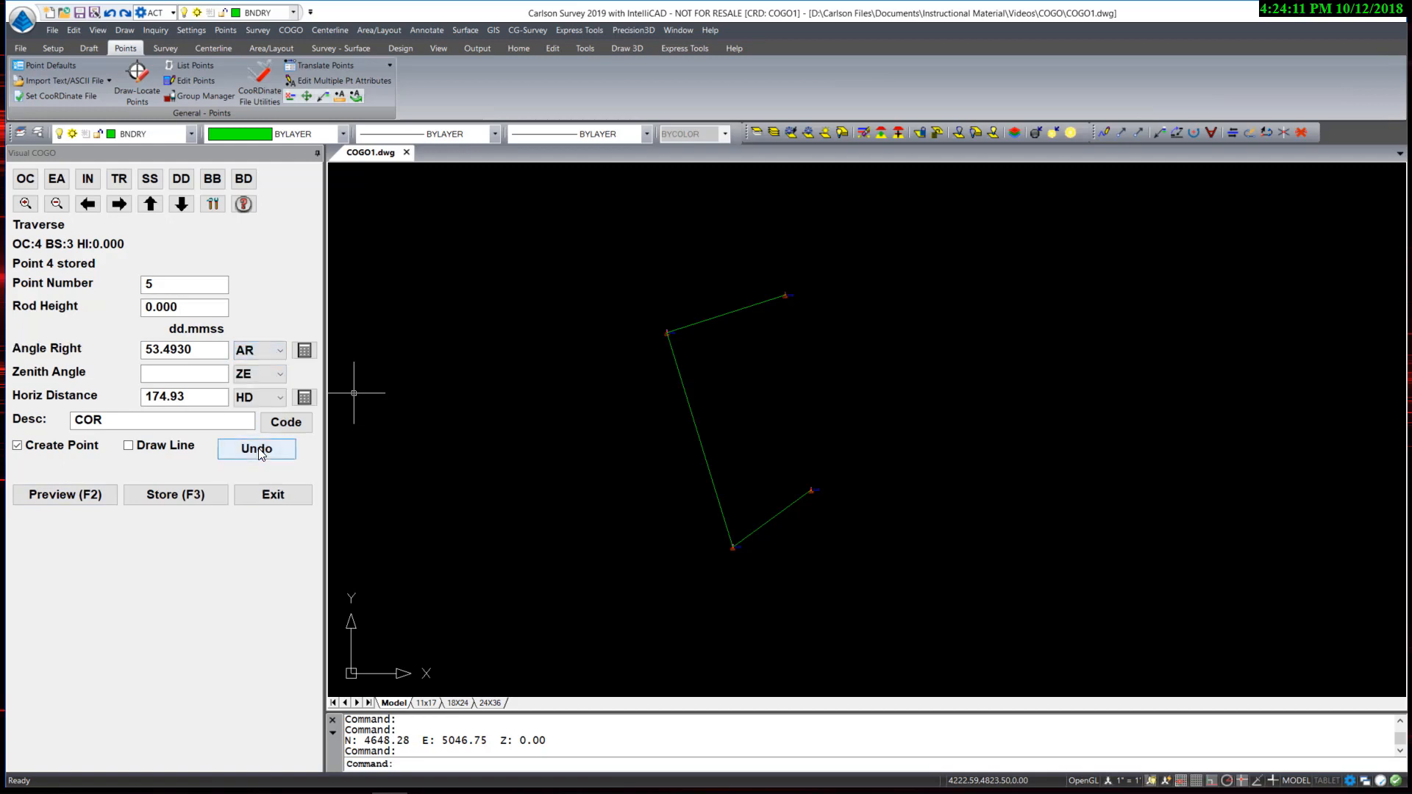
pyautogui.moveTo(193, 350); pyautogui.dragTo(108, 355)
pyautogui.write('90')
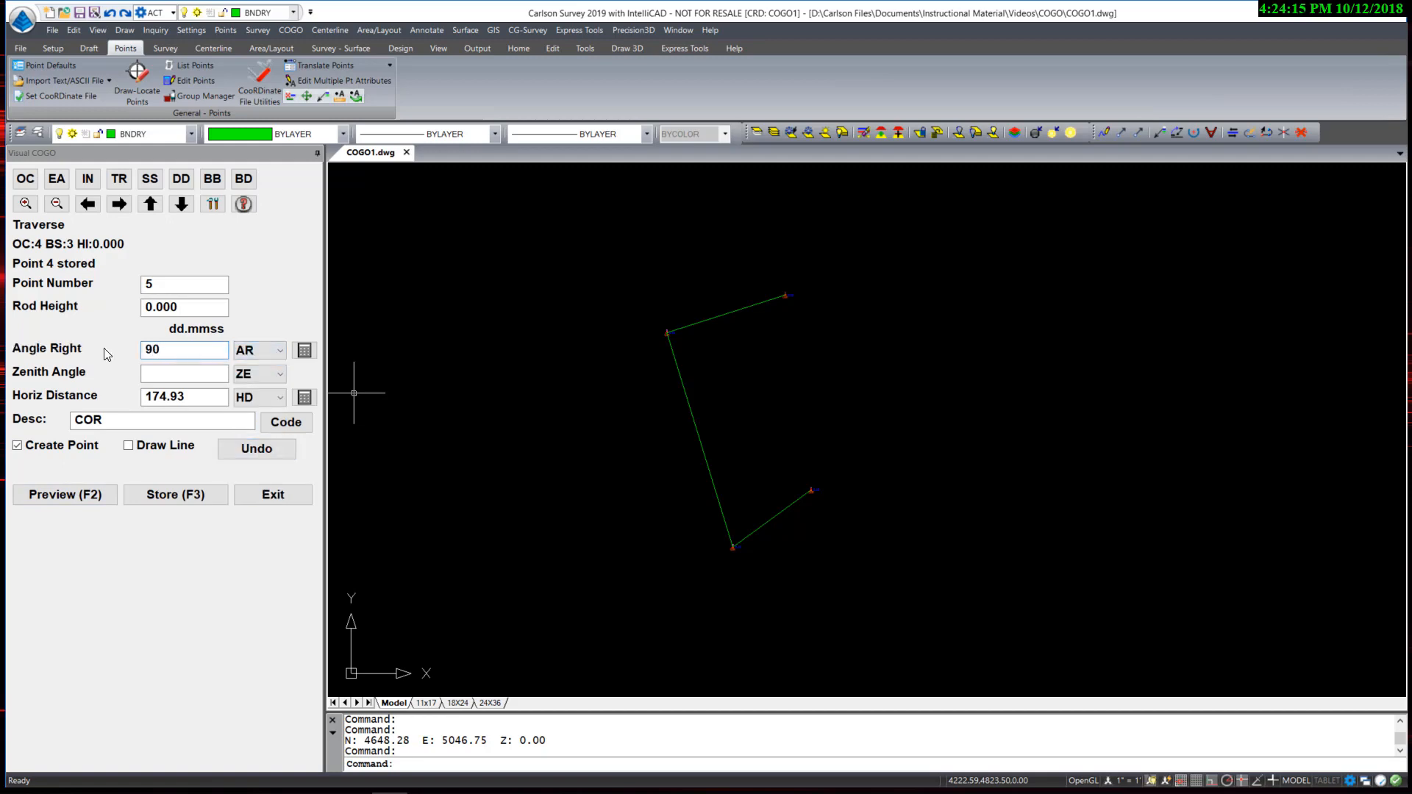
pyautogui.doubleClick(177, 391)
pyautogui.write('100')
pyautogui.click(82, 498)
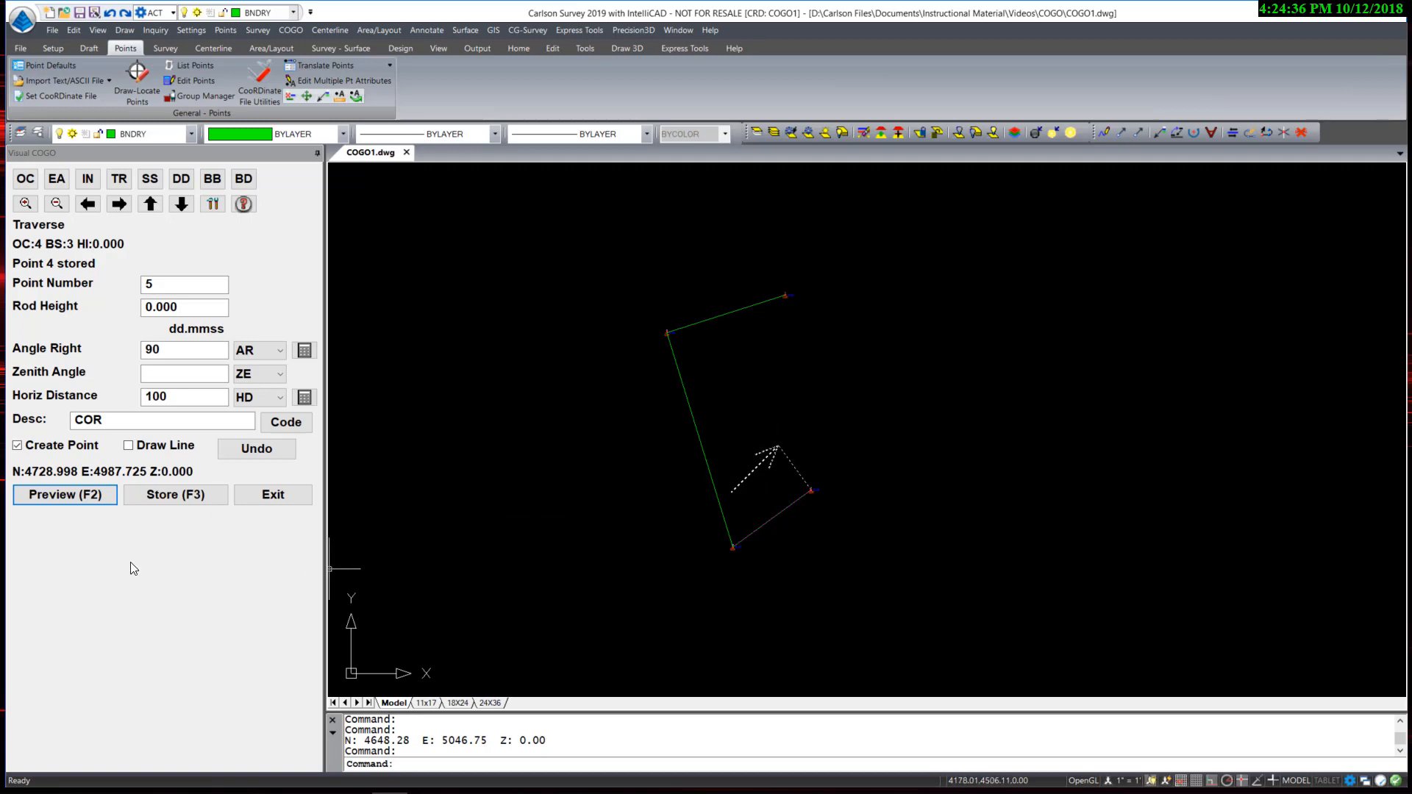
pyautogui.click(166, 496)
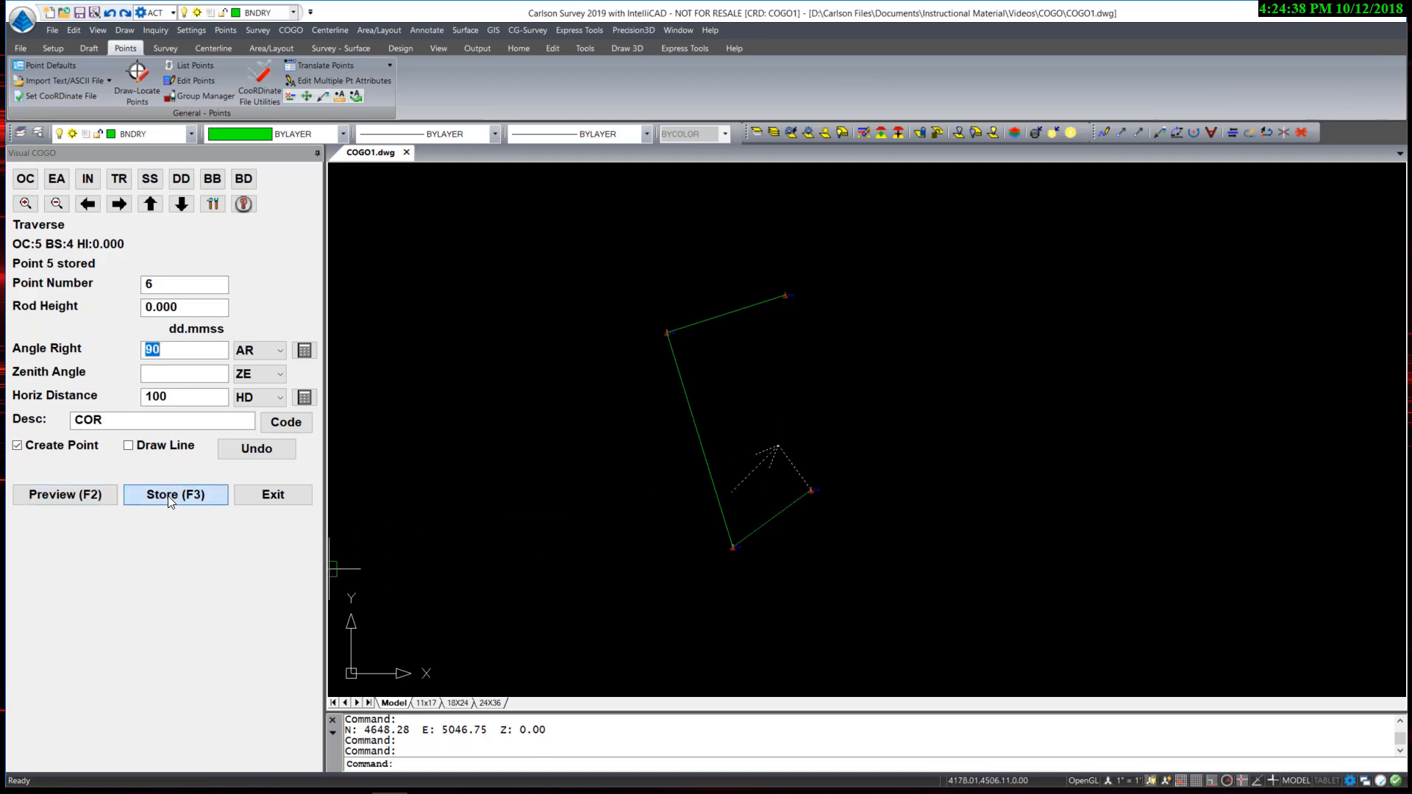
# Traverse from point 5 at an angle left of 72.5144, keeping the 100 horizontal distance, then preview and store point 6
pyautogui.click(276, 351)
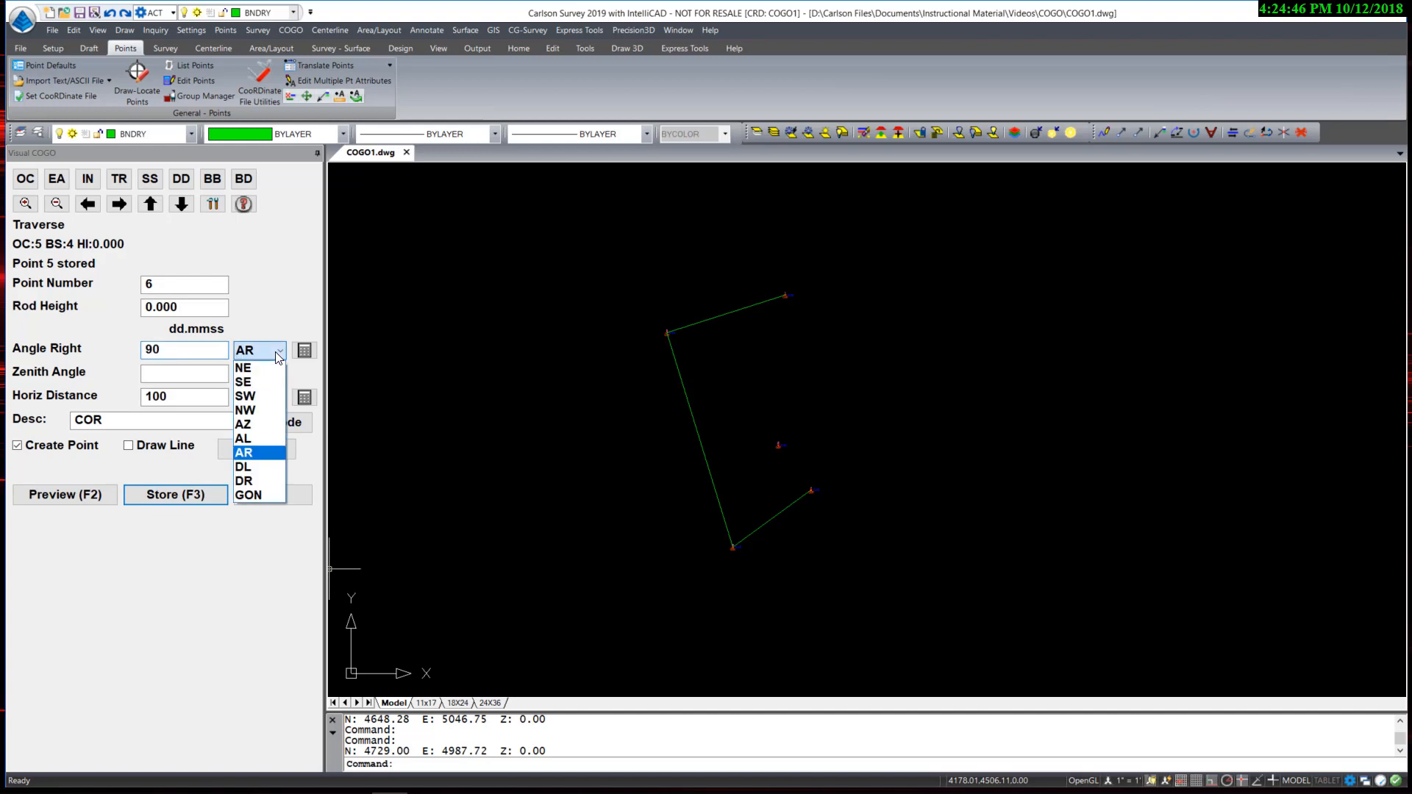
pyautogui.click(259, 440)
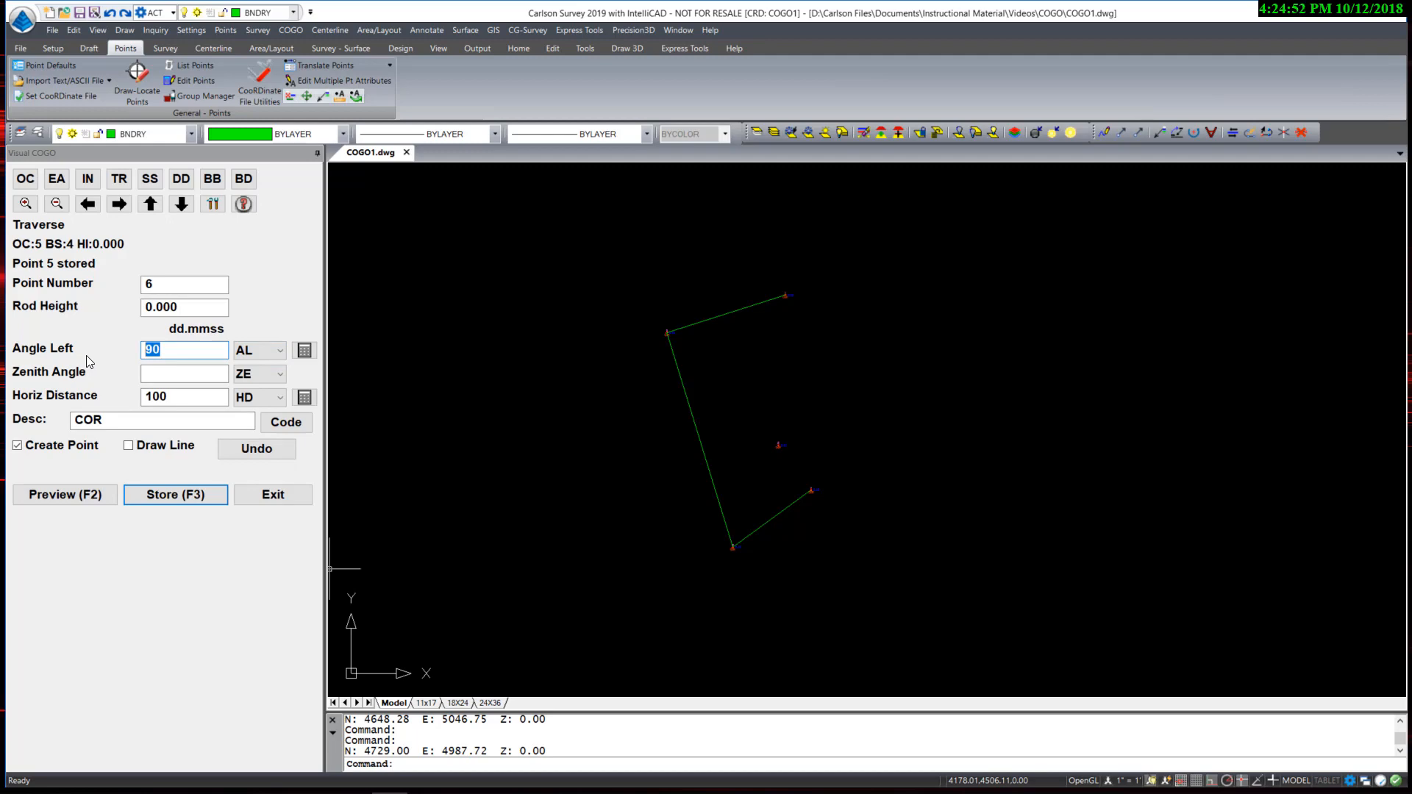
pyautogui.write('72.5144')
pyautogui.click(198, 401)
pyautogui.click(81, 503)
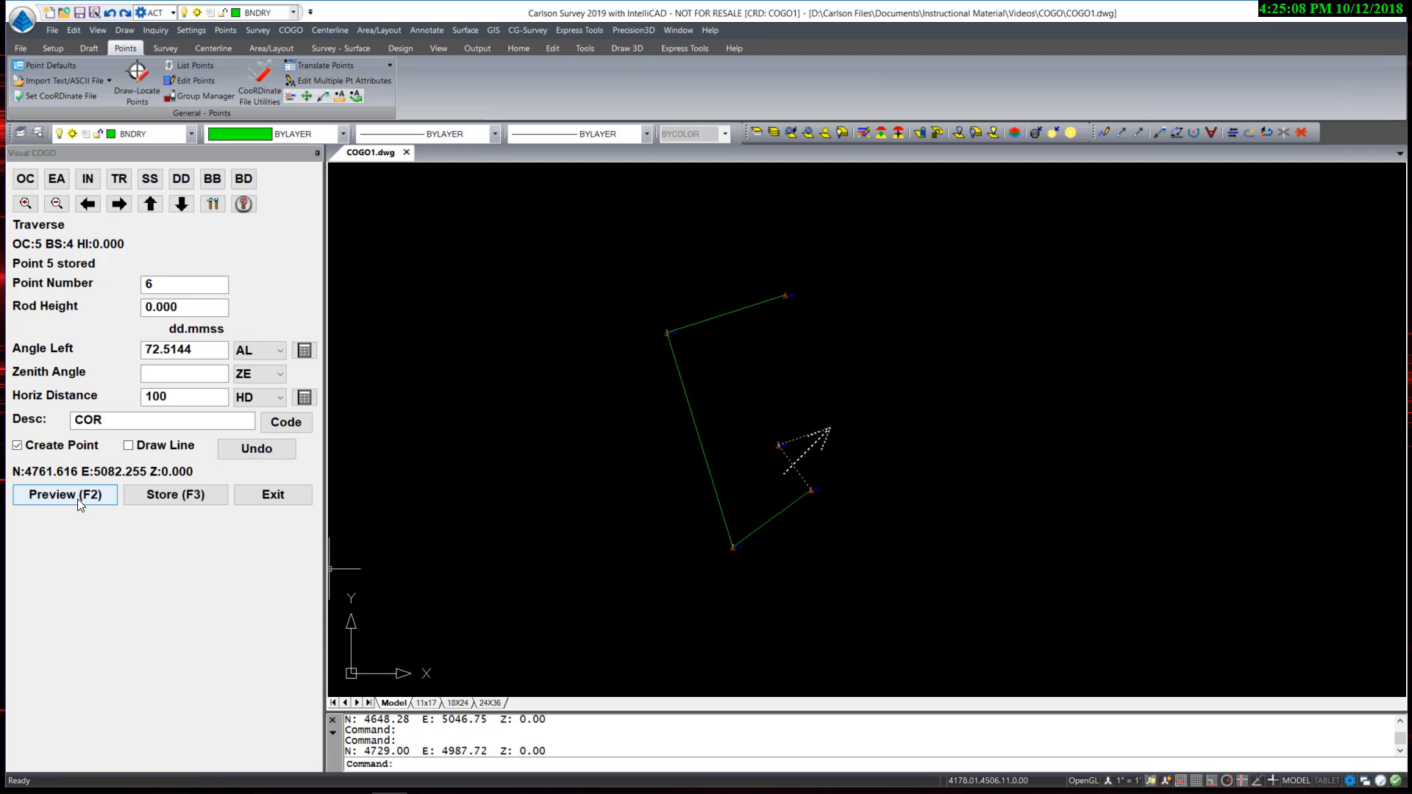
pyautogui.click(171, 497)
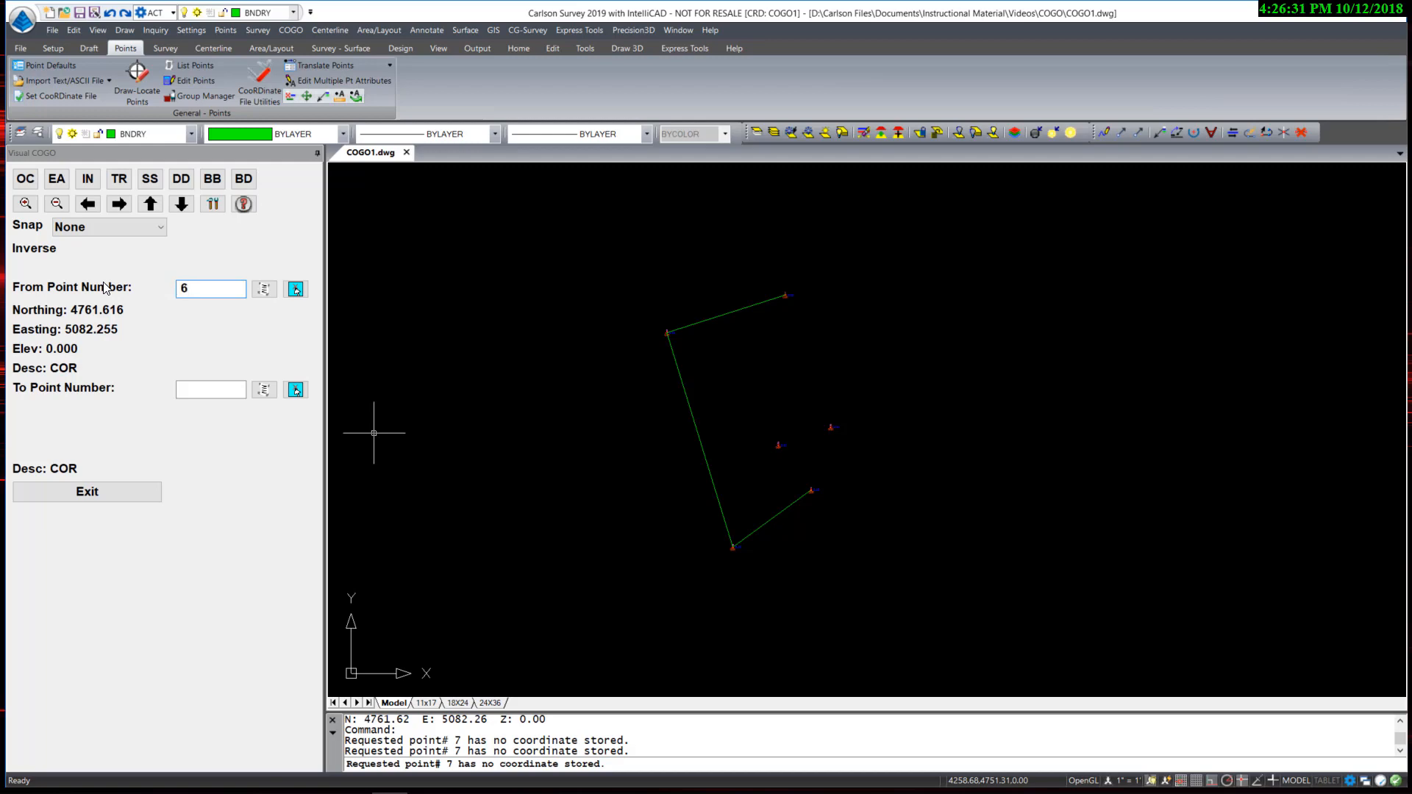
# Inverse from point 6 to point 1 to check the closing bearing and distance, then exit Visual COGO
pyautogui.press('Tab')
pyautogui.write('1')
pyautogui.press('Return')
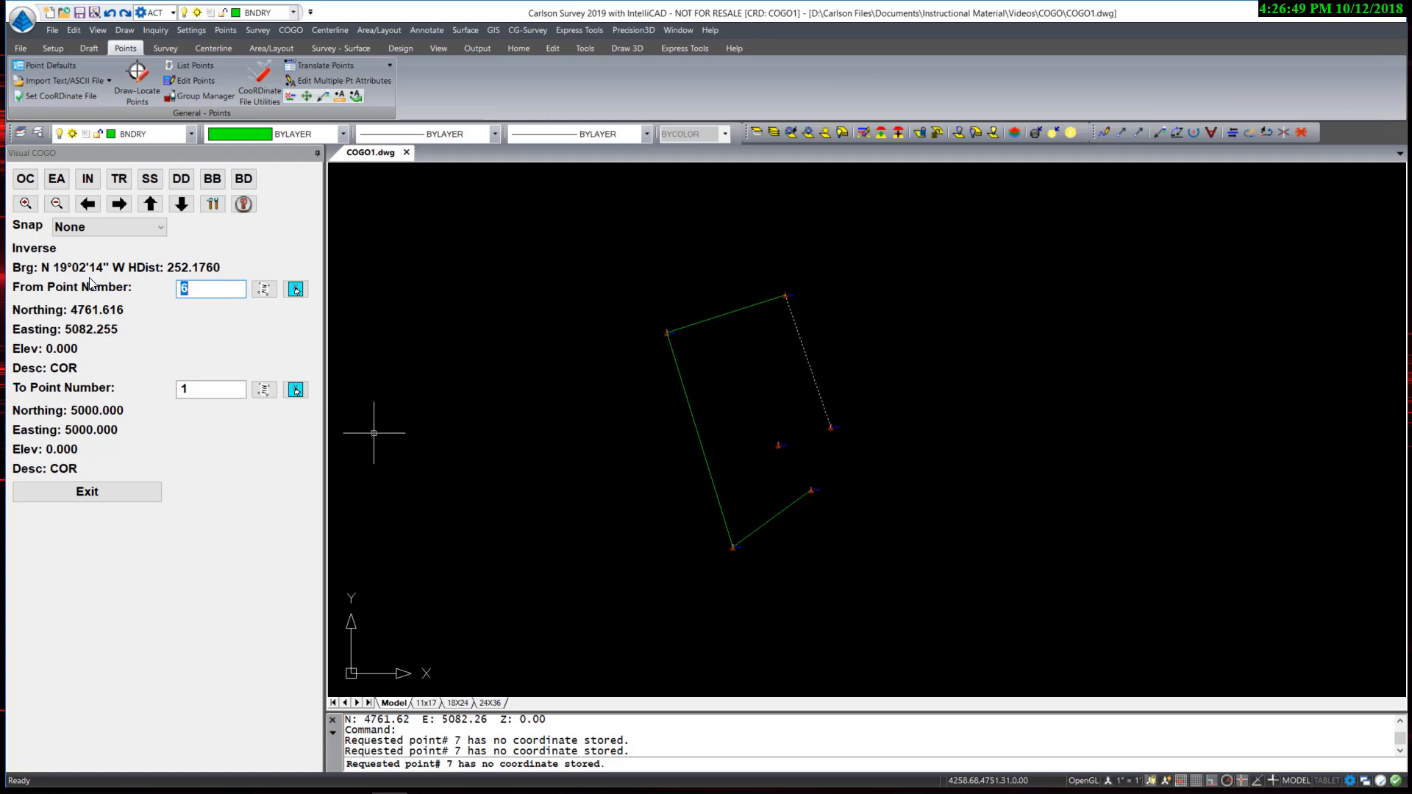
pyautogui.click(95, 495)
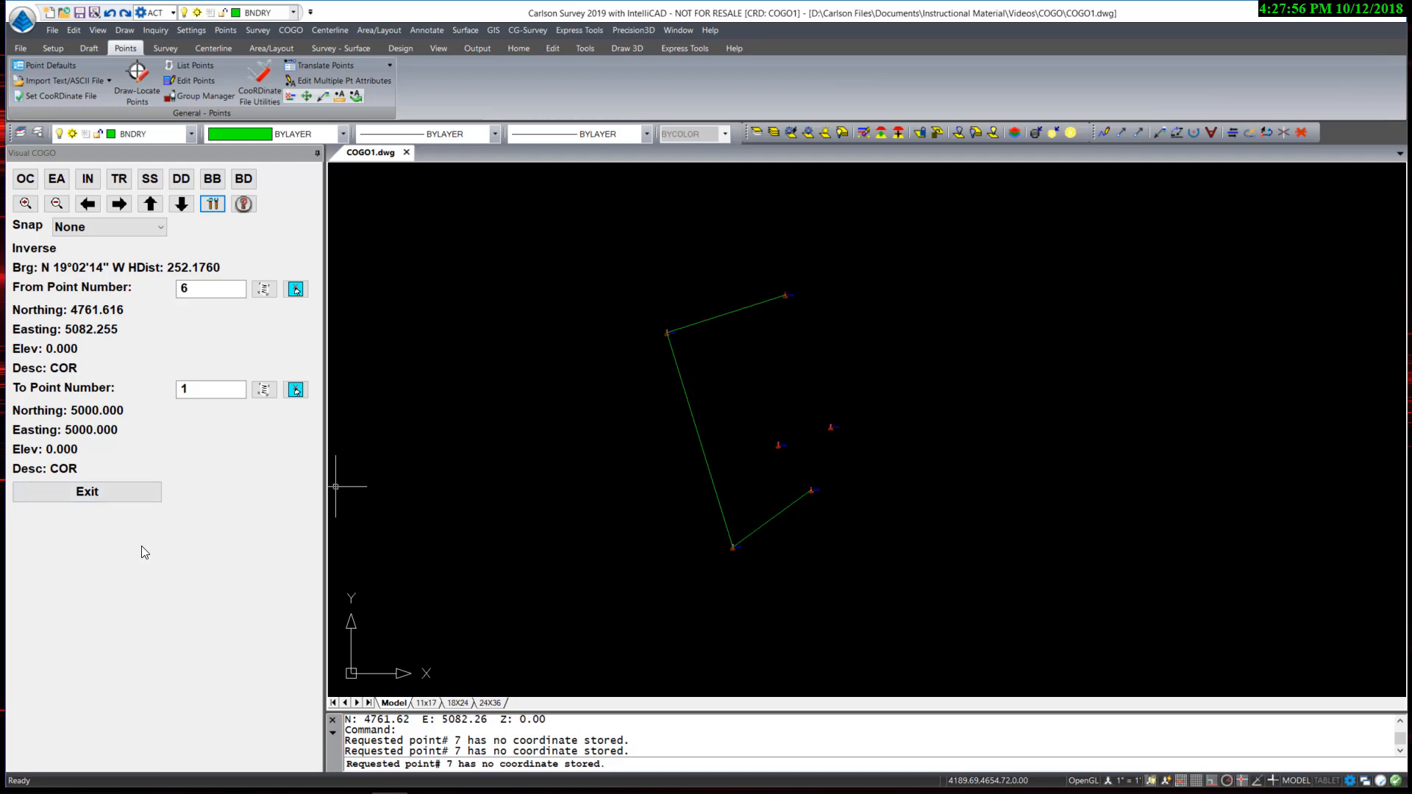
pyautogui.click(102, 496)
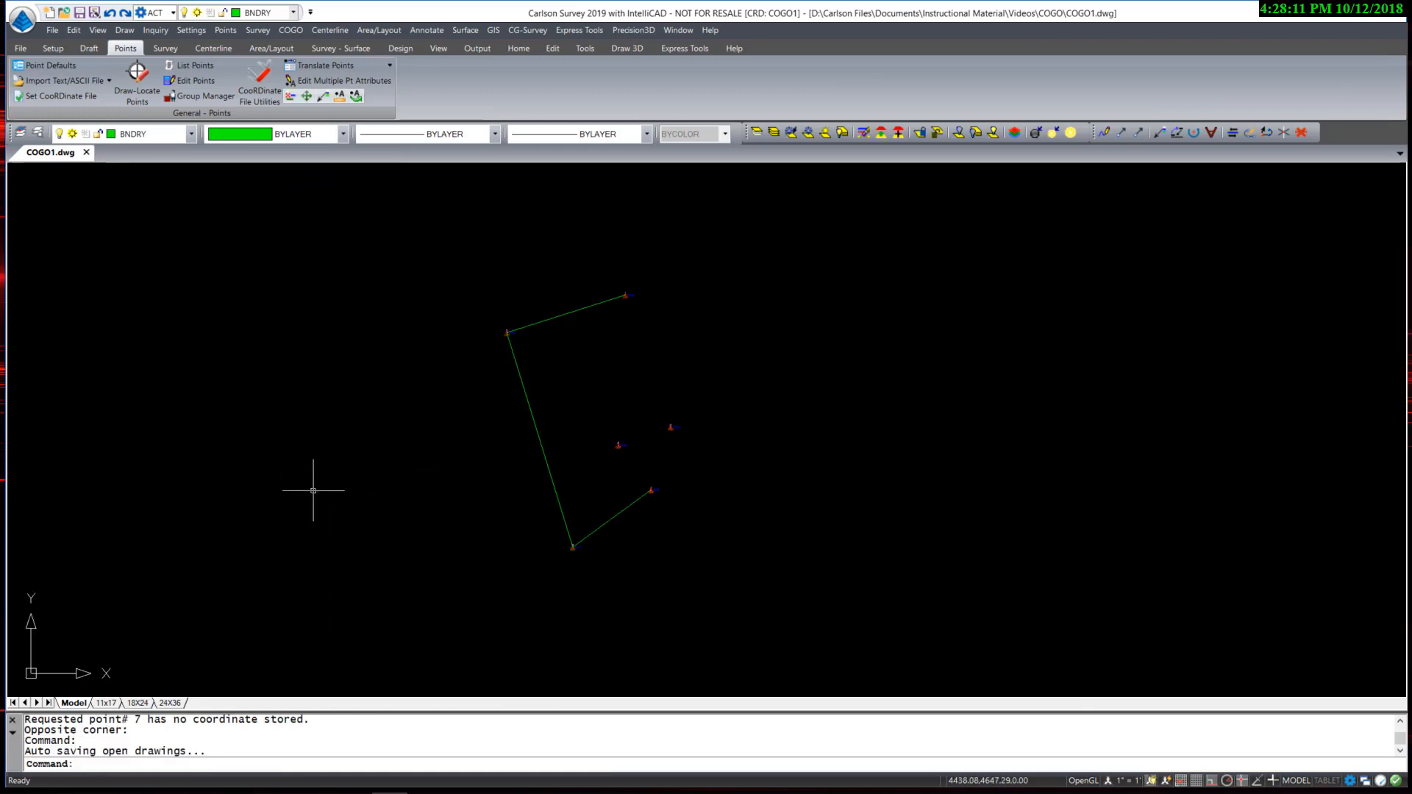
# Draw an arc by PC, center and PT using point 4 as PC, point 5 as radius point and point 6 as PT, accepting its direction
pyautogui.click(133, 31)
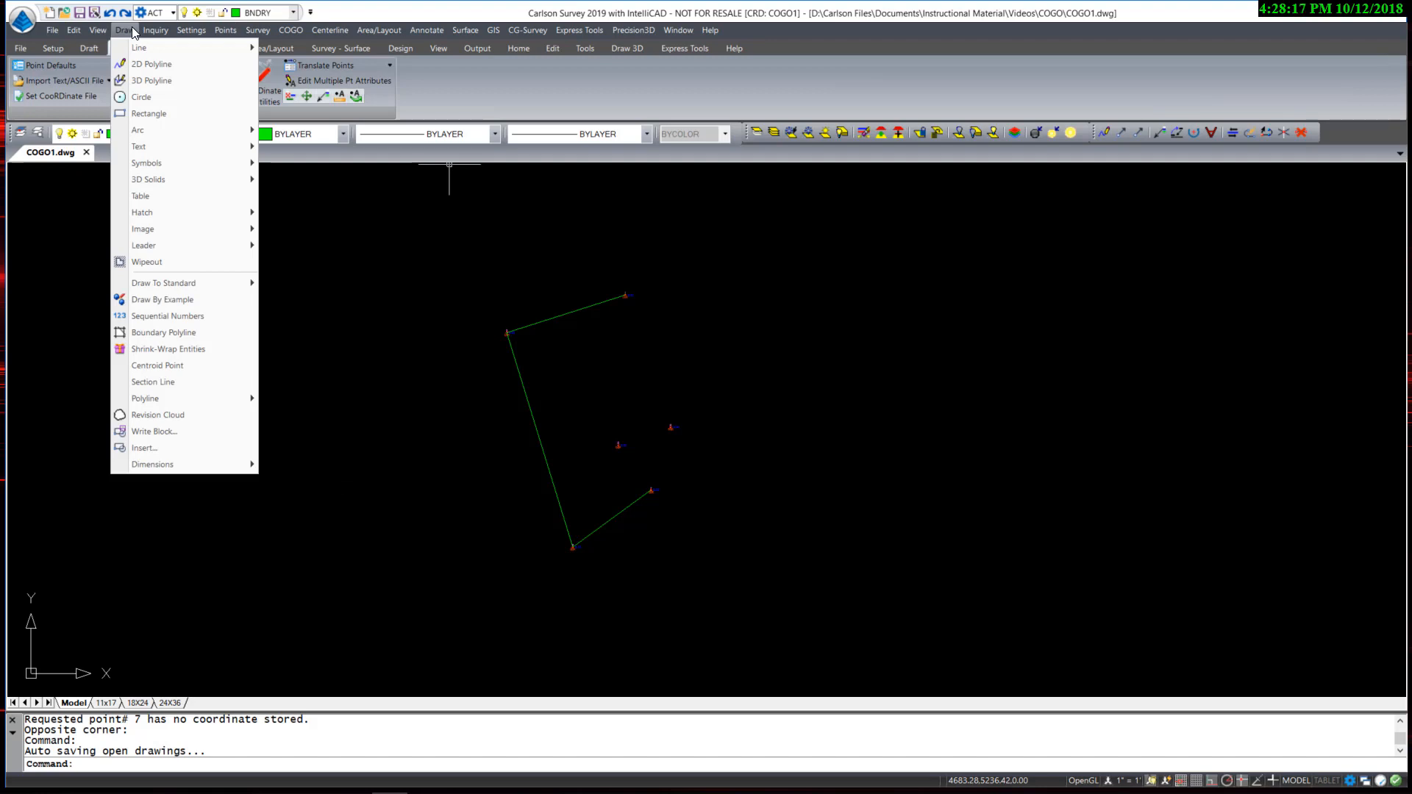
pyautogui.moveTo(163, 127)
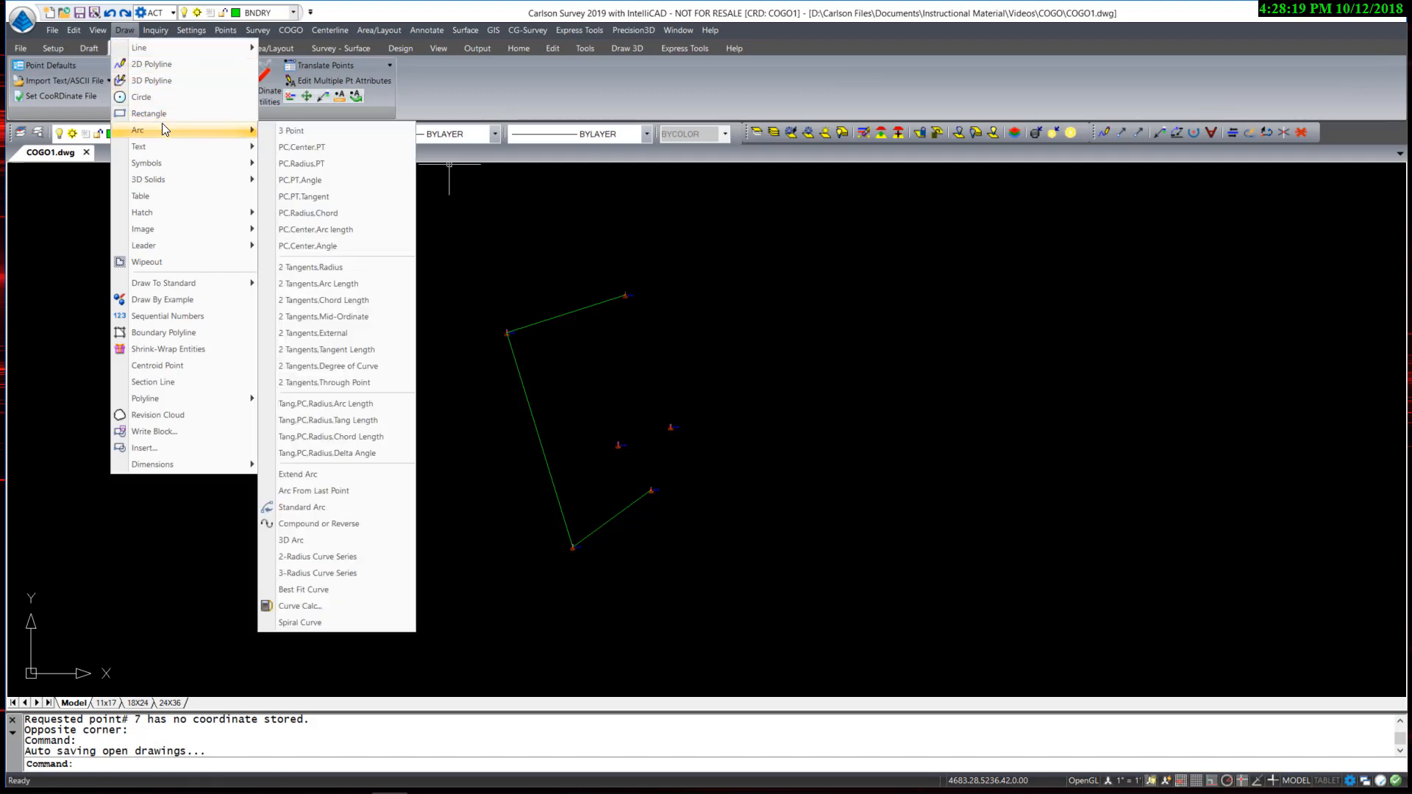
pyautogui.click(321, 151)
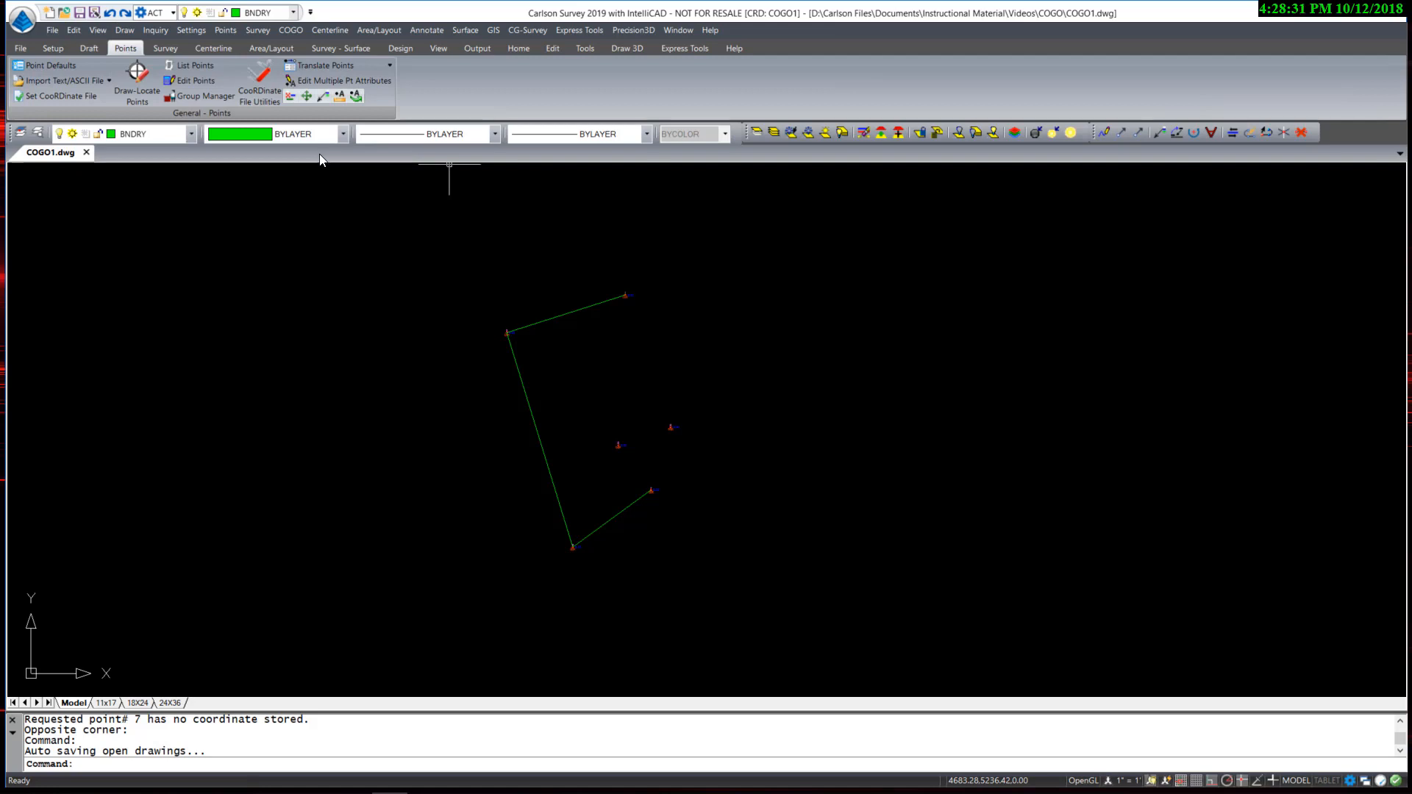
pyautogui.scroll(5, 699, 511)
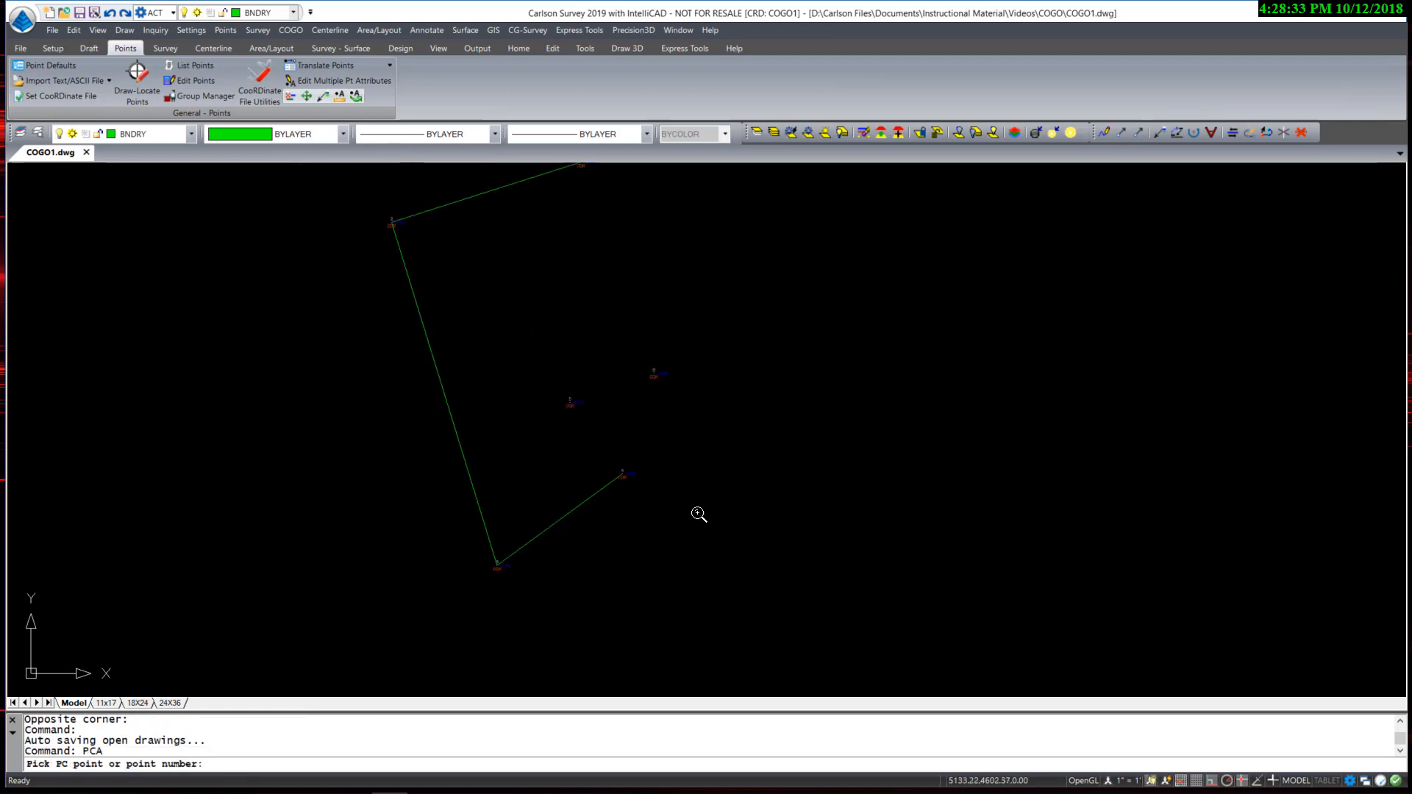
pyautogui.scroll(2, 662, 445)
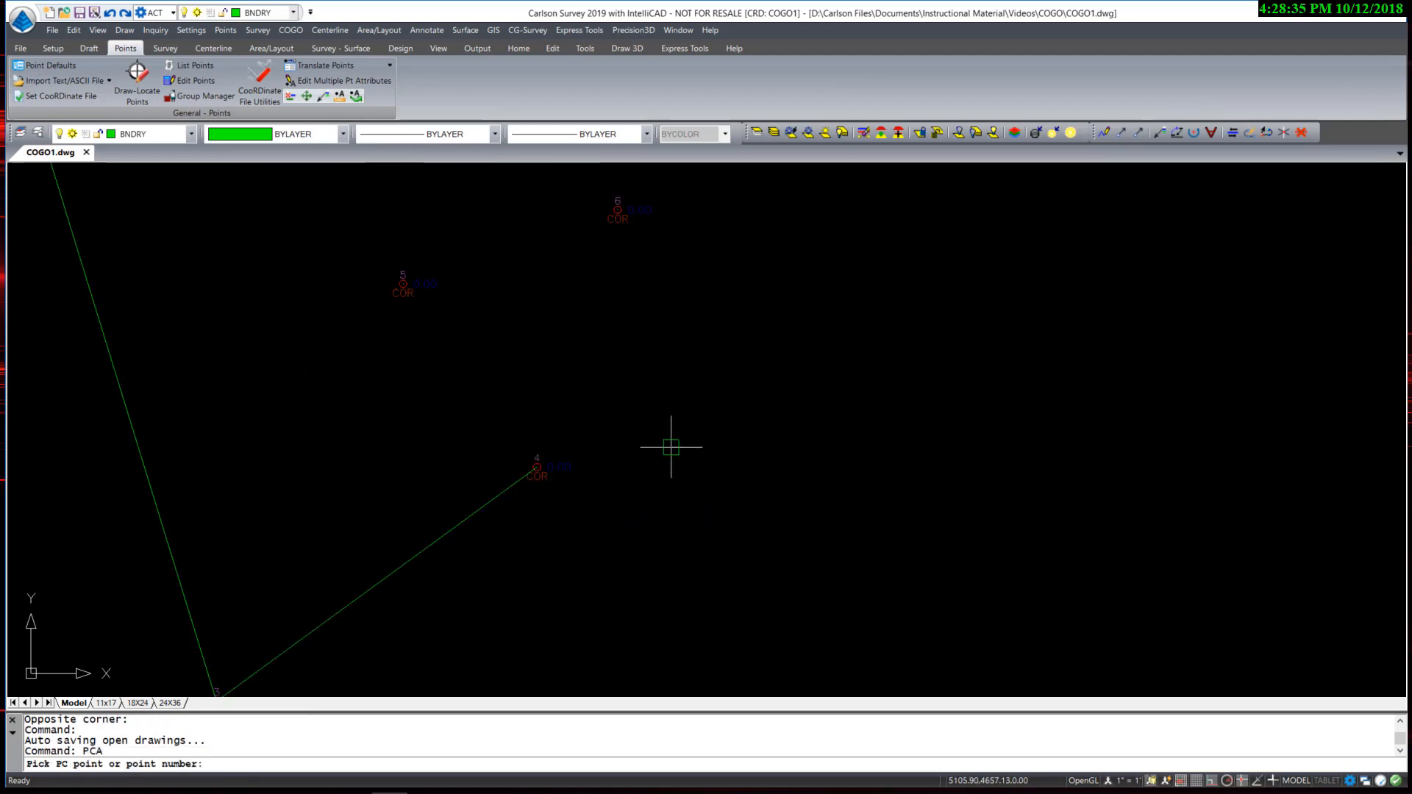
pyautogui.write('4')
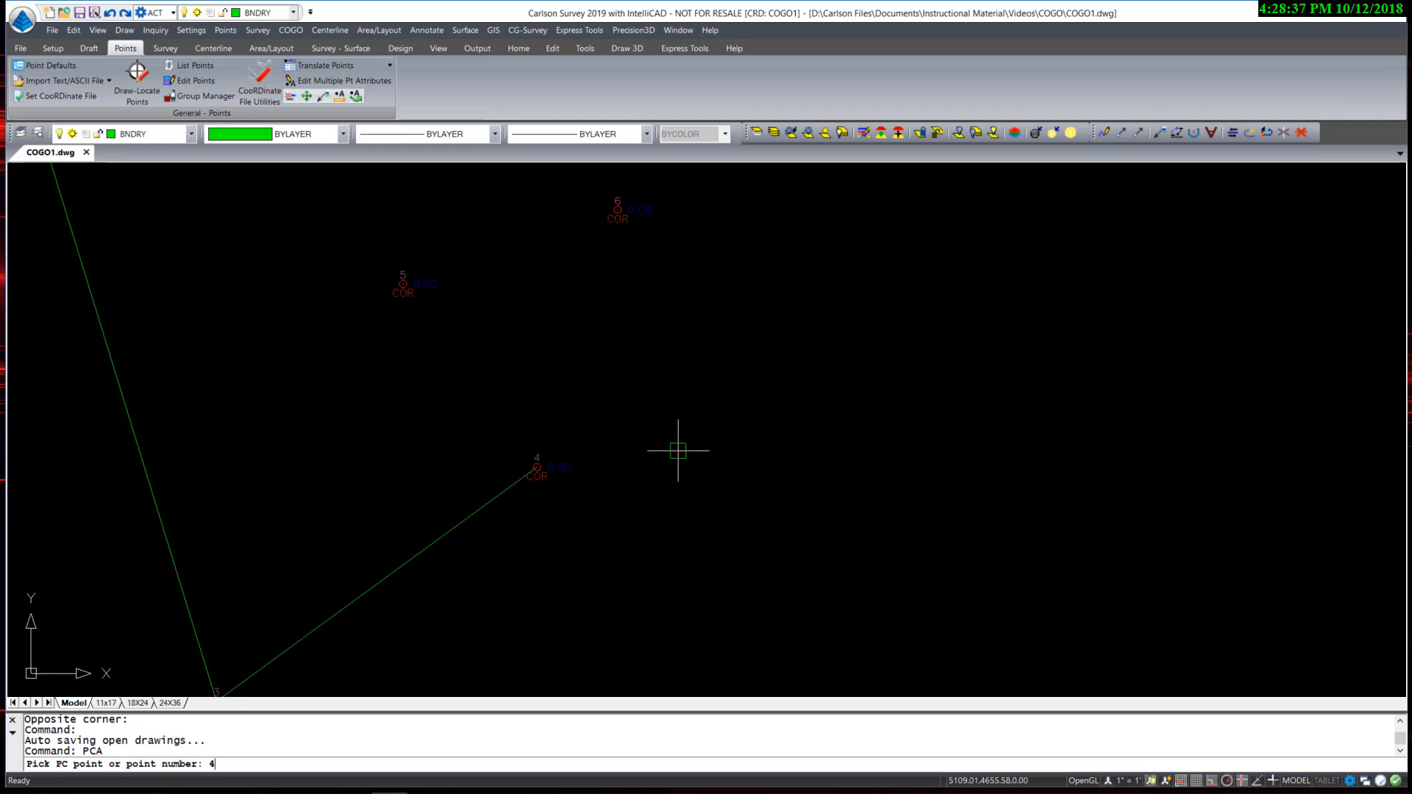
pyautogui.press('Return')
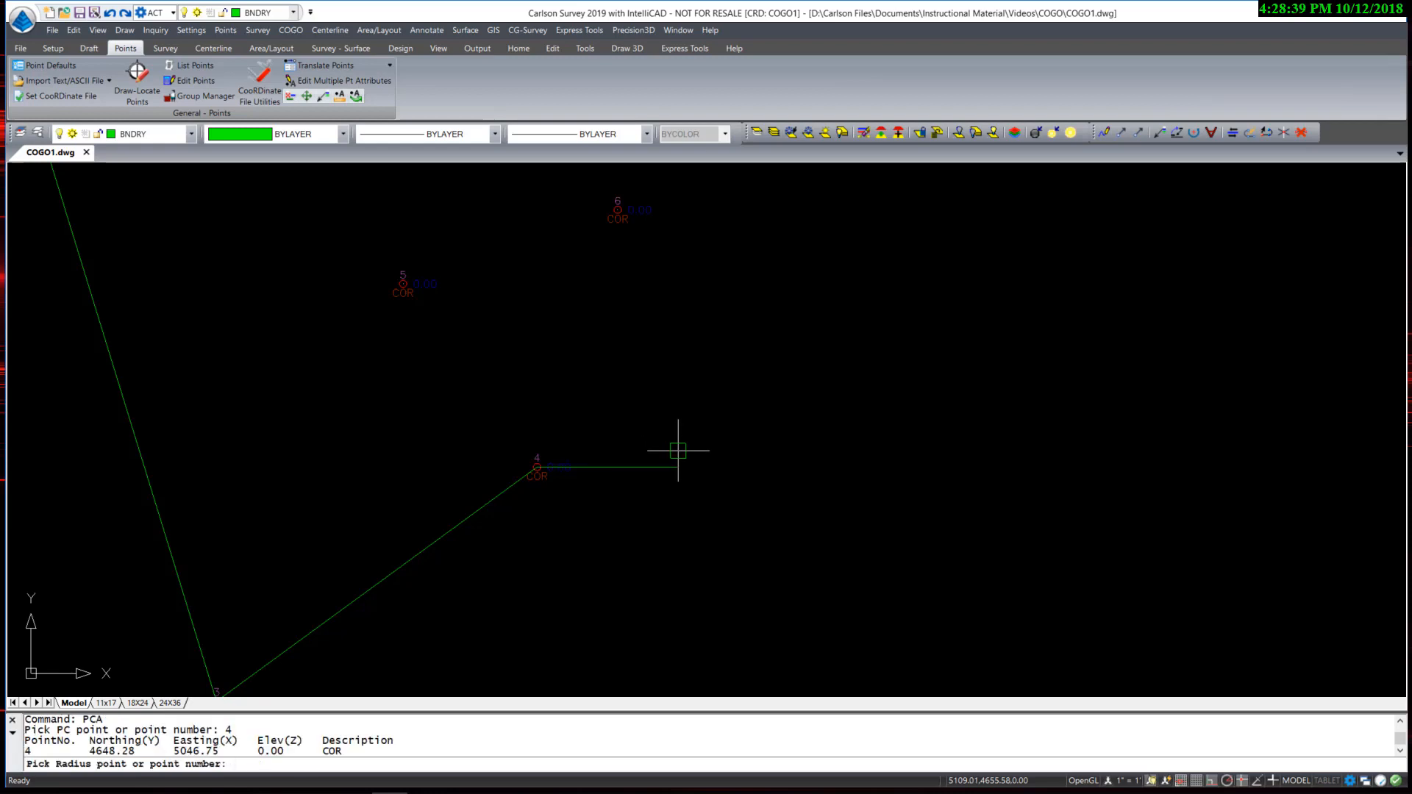
pyautogui.write('5')
pyautogui.press('Return')
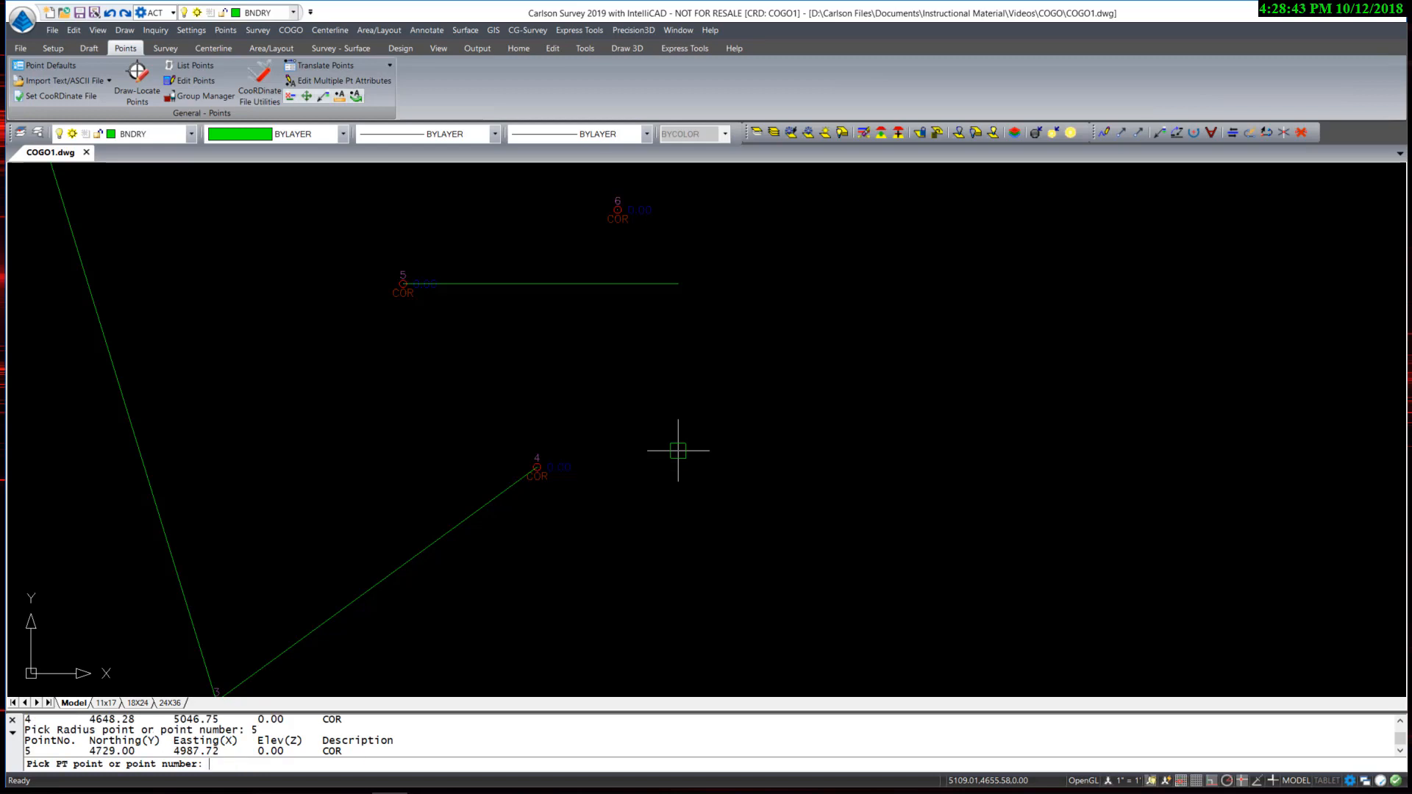
pyautogui.write('6')
pyautogui.press('Return')
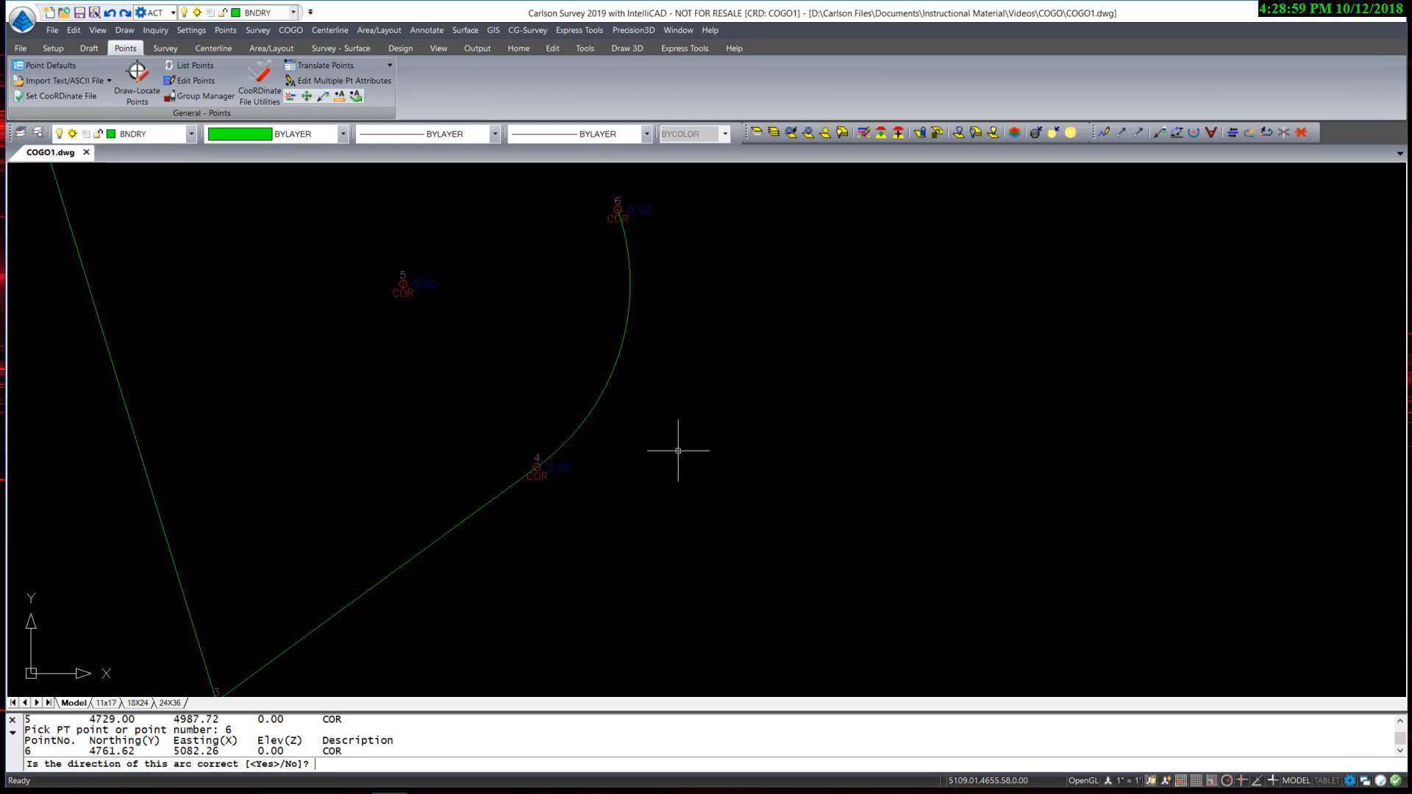
pyautogui.write('Y')
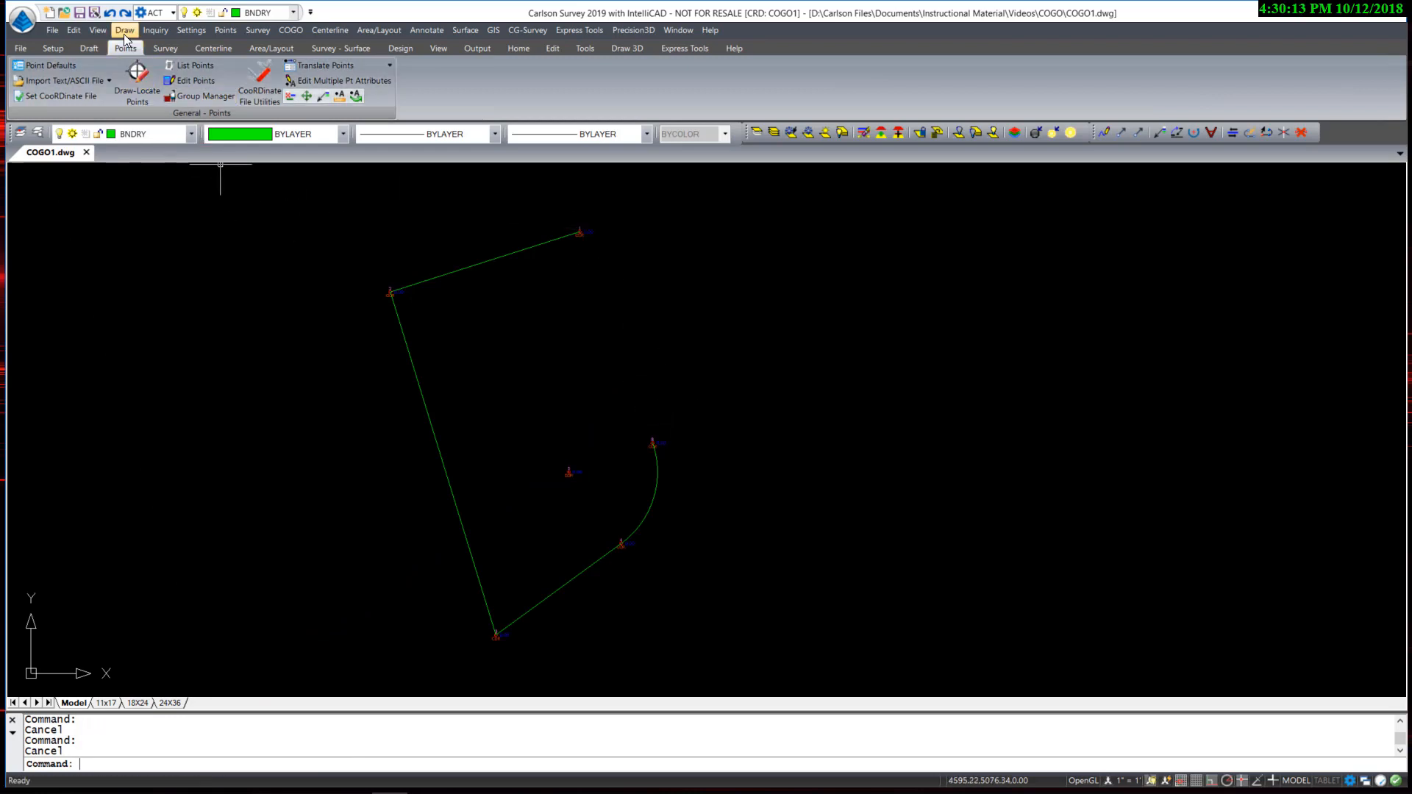
# Draw a 2D line from point 6 to point 1 with the current drawing properties to close the boundary
pyautogui.click(124, 34)
pyautogui.moveTo(141, 49)
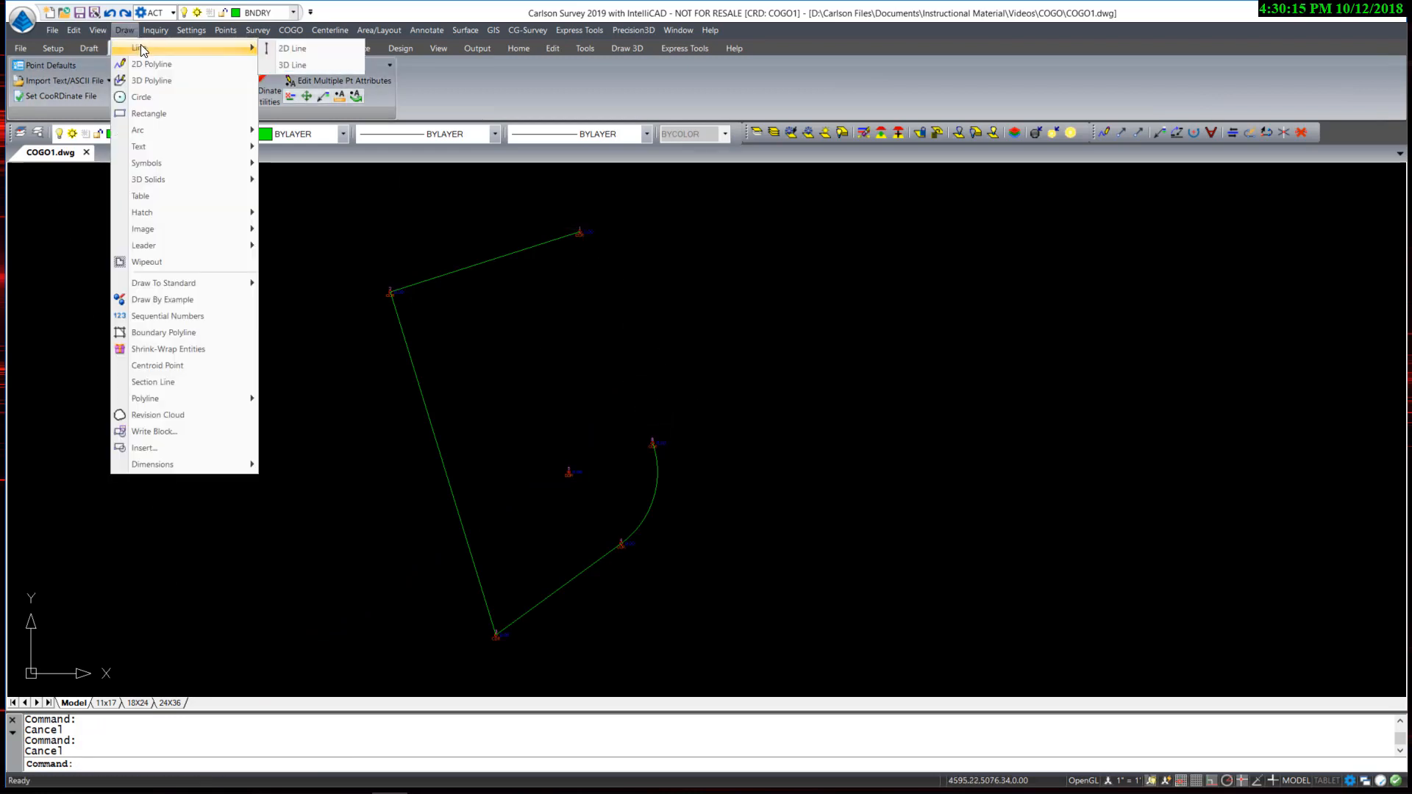
pyautogui.click(289, 50)
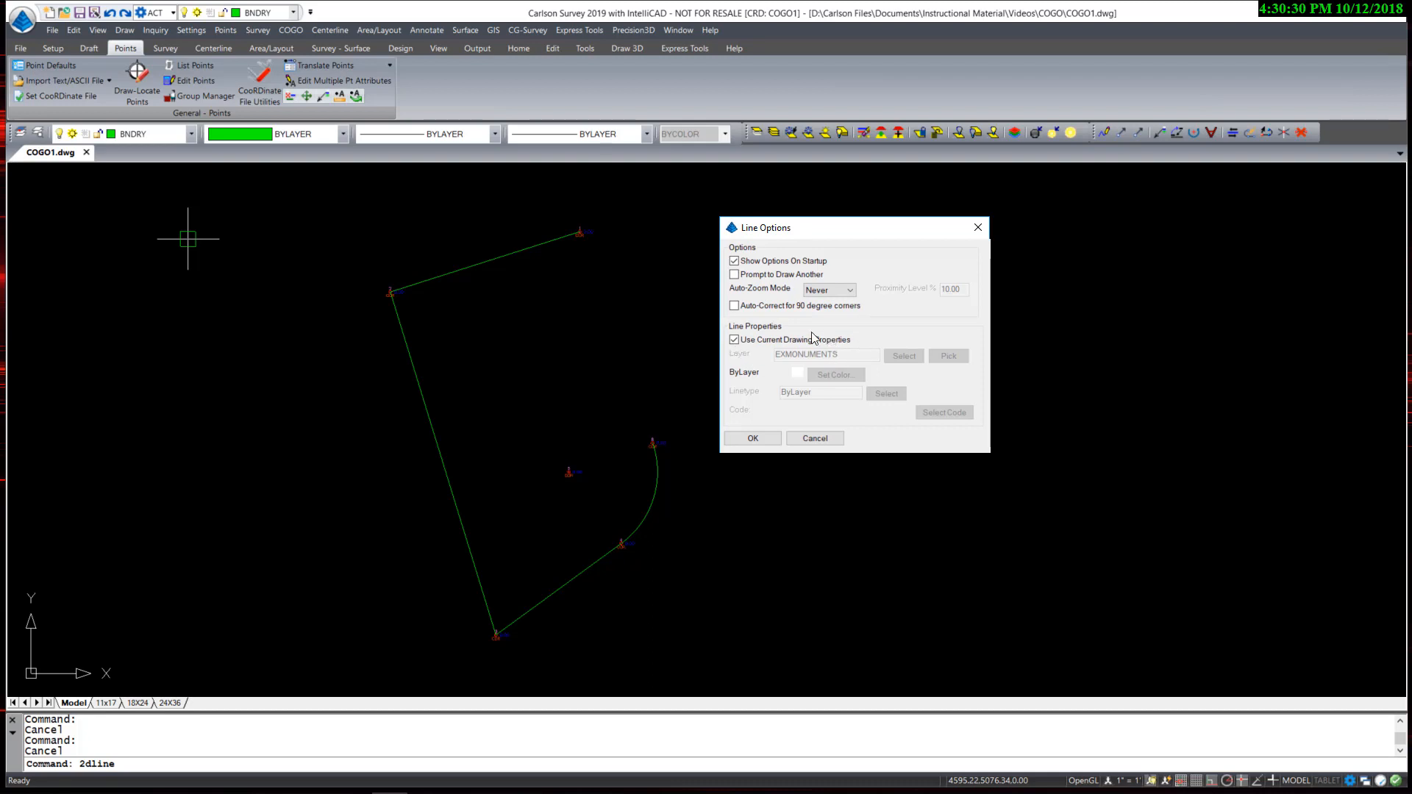
pyautogui.click(762, 439)
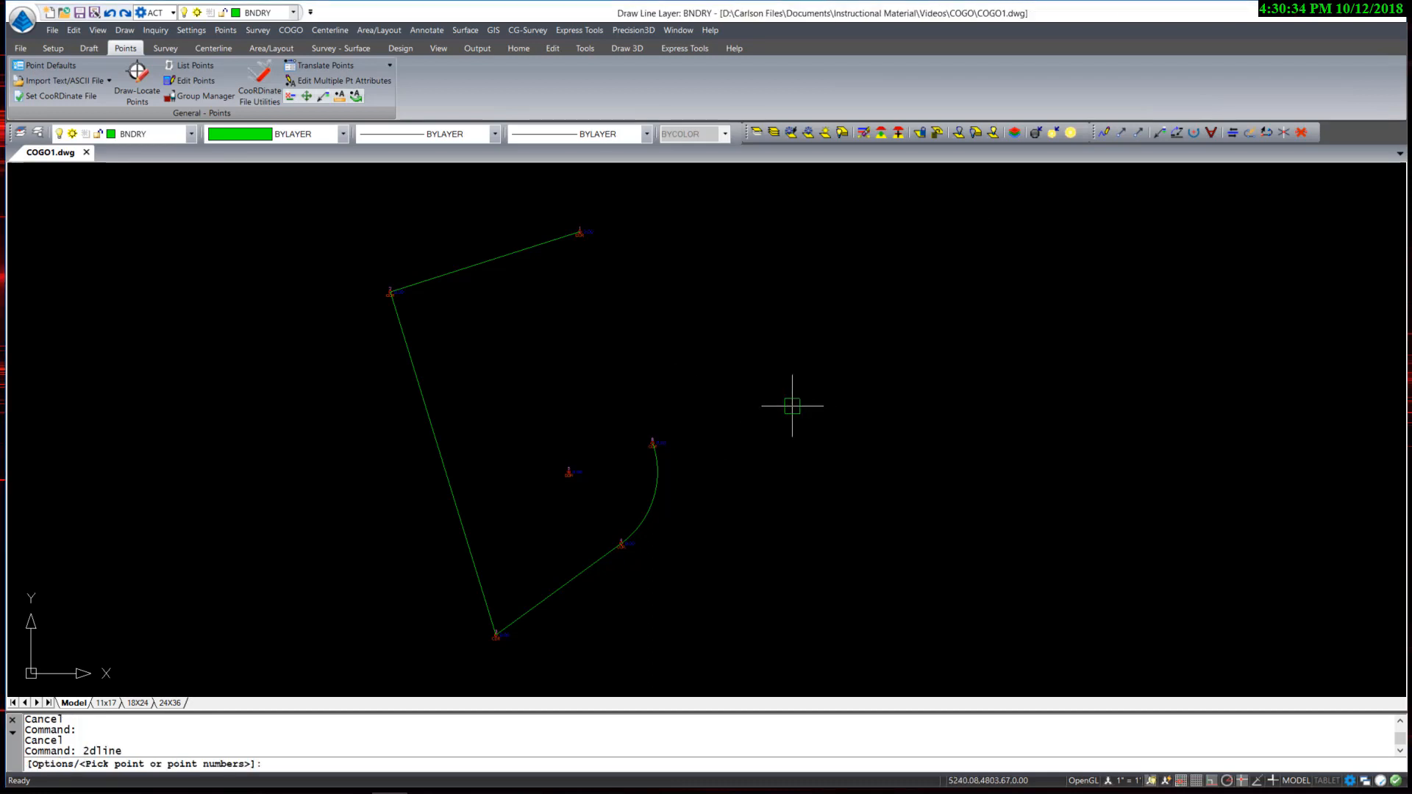
pyautogui.write('6')
pyautogui.press('Return')
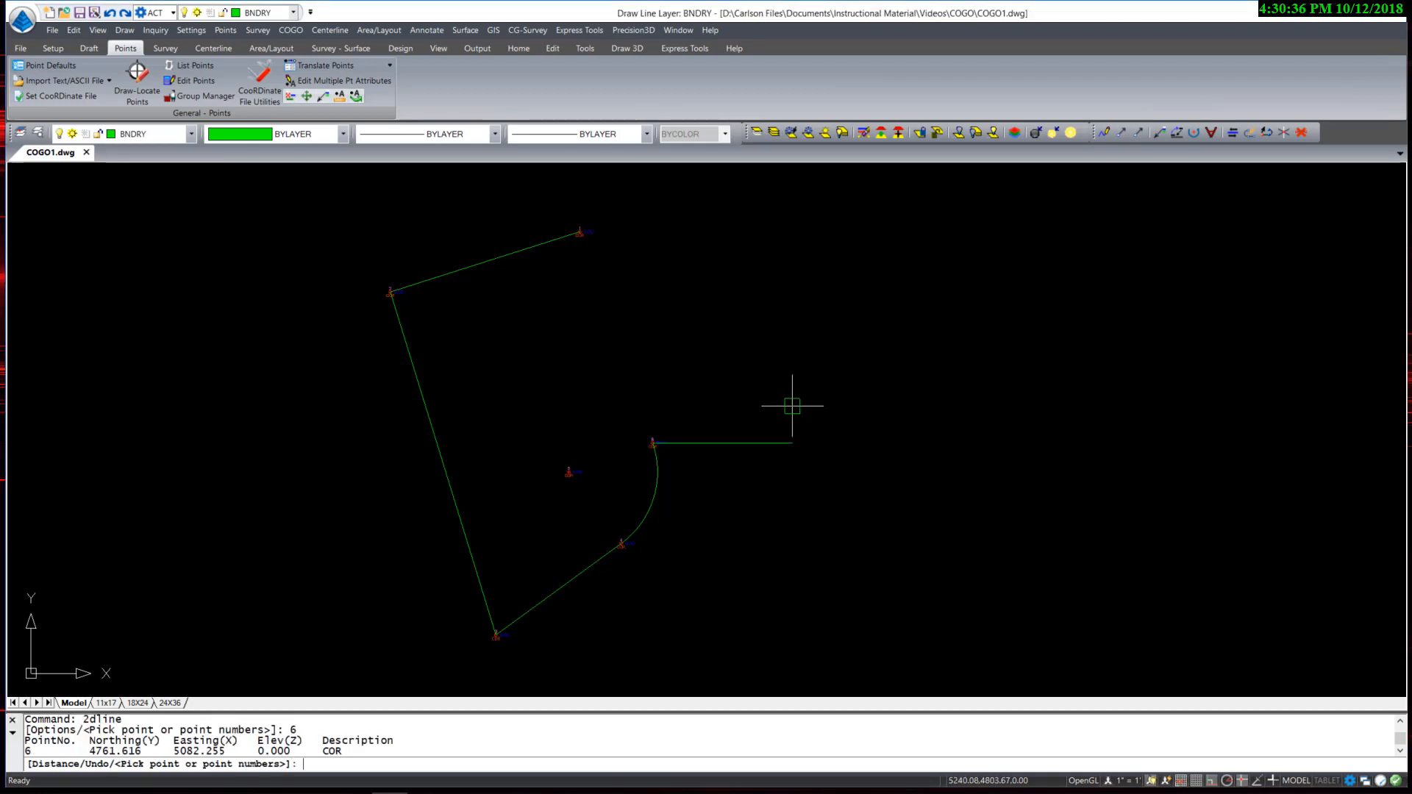
pyautogui.write('1')
pyautogui.press('Return')
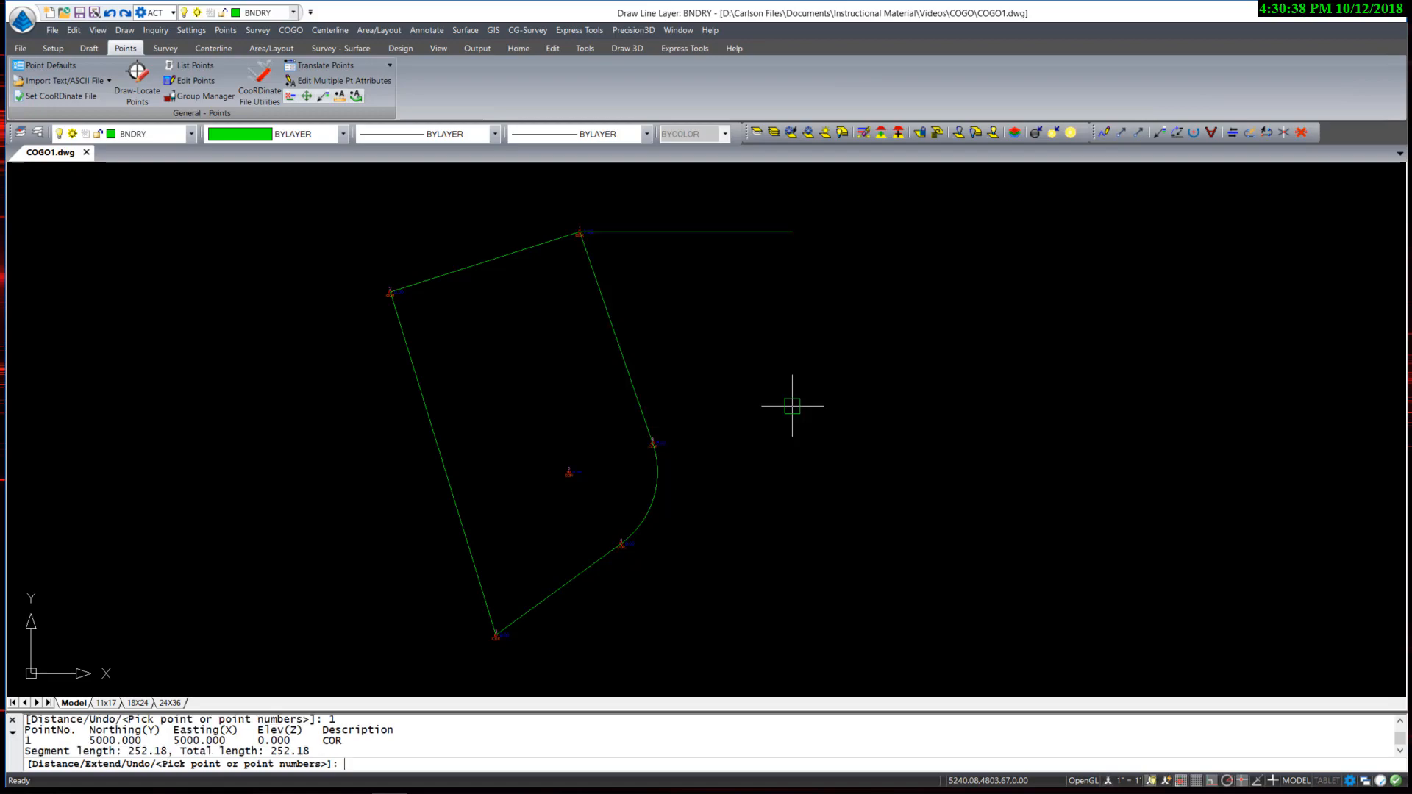